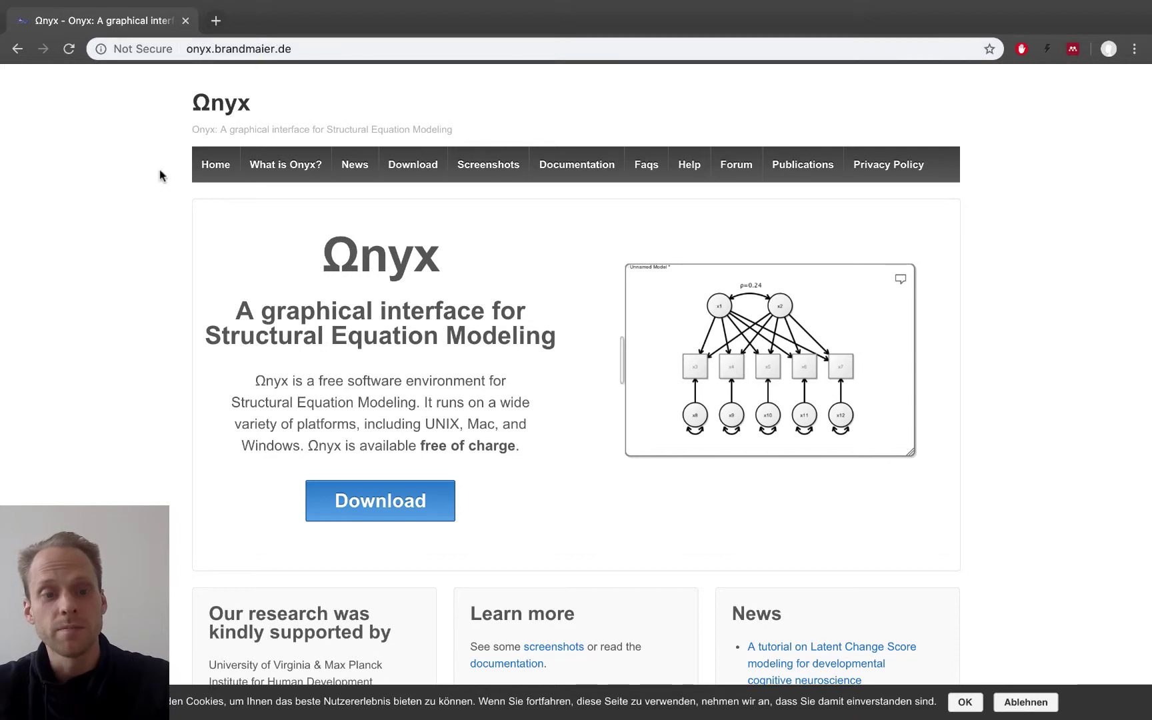
scroll(160, 175, down, 3)
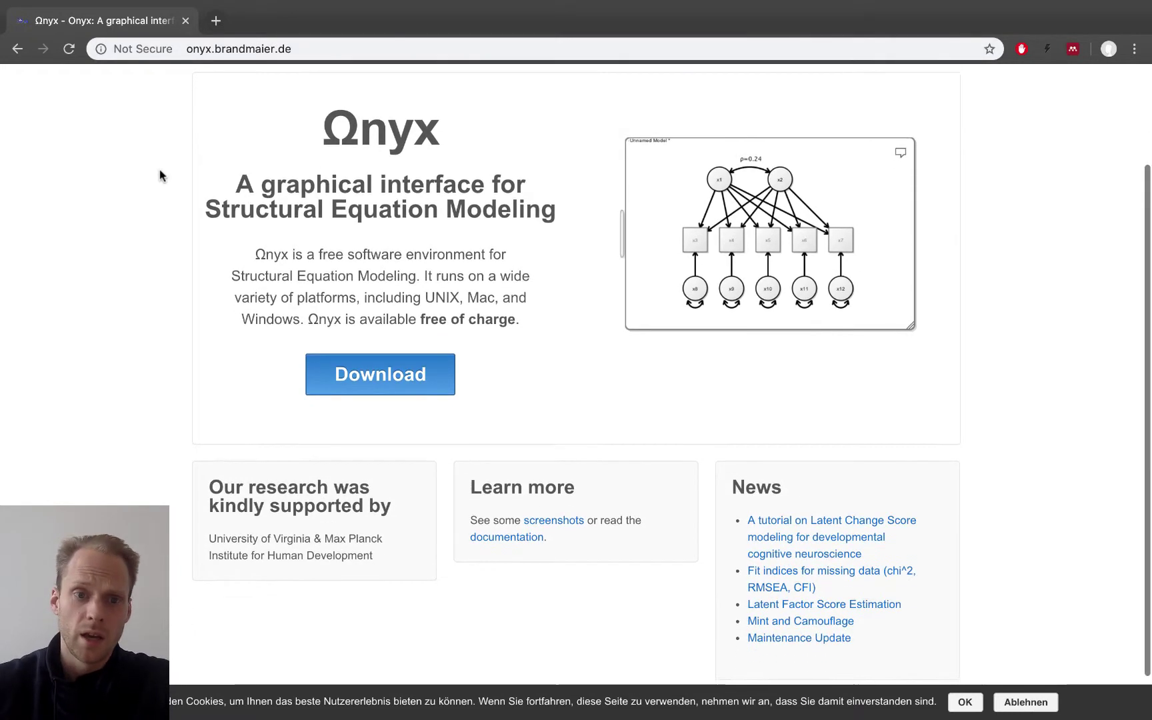
scroll(160, 175, up, 3)
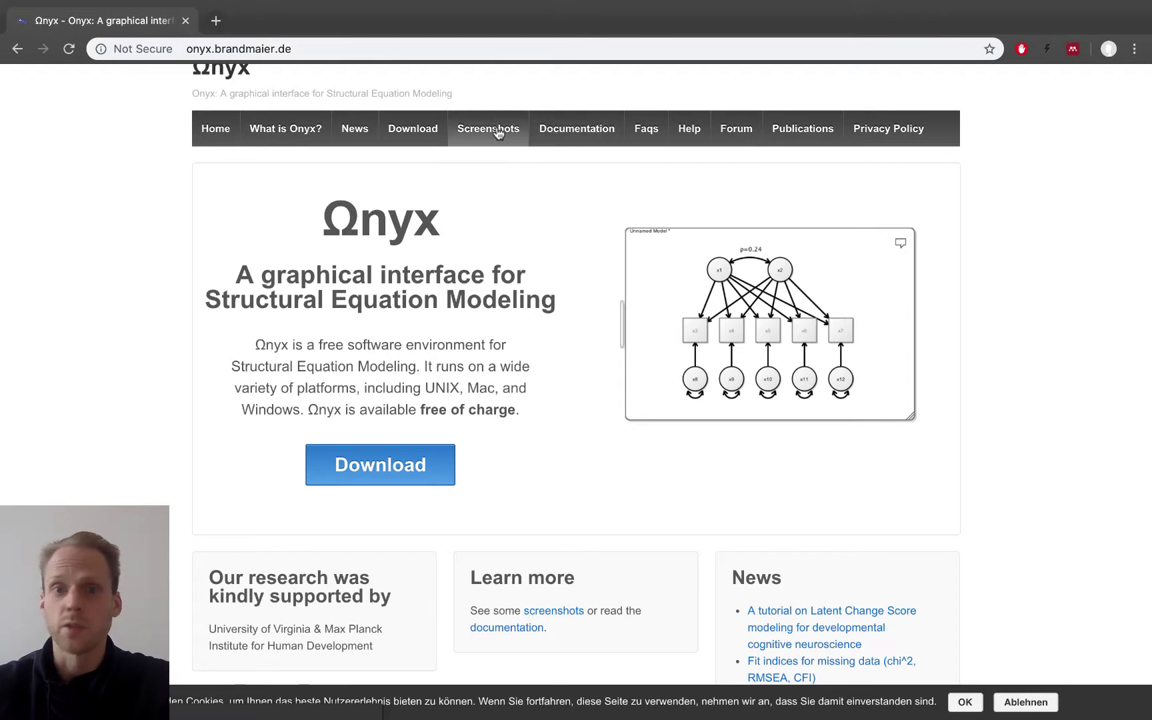
scroll(320, 273, down, 1)
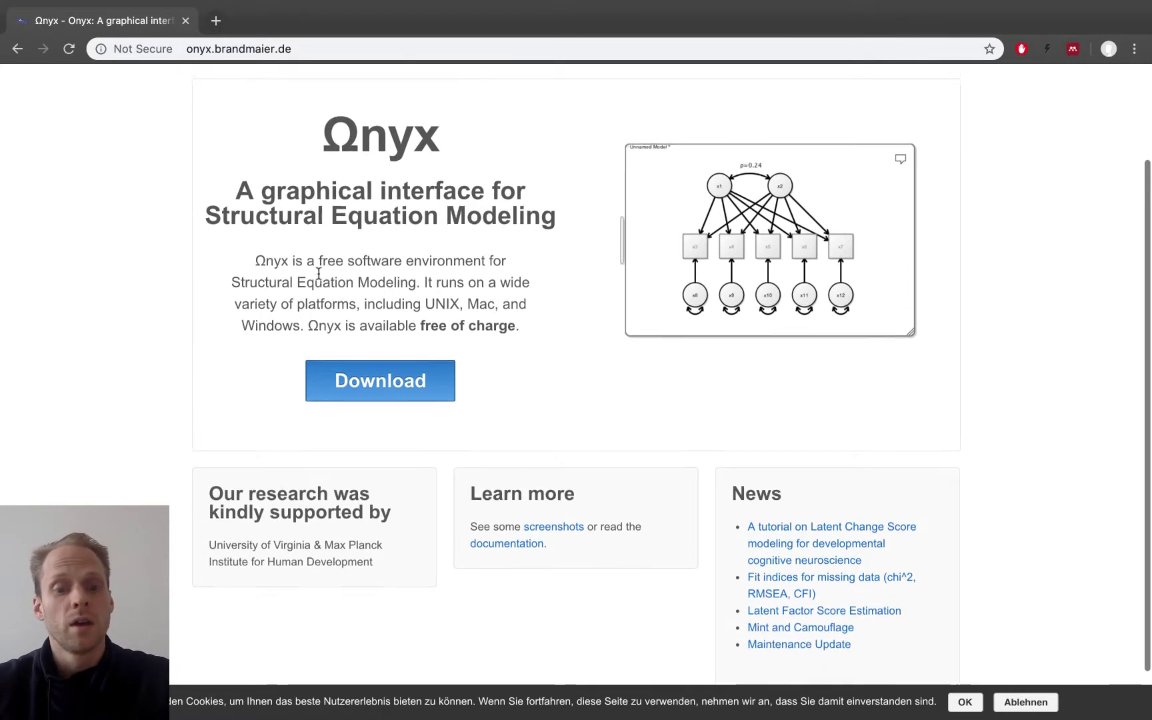
scroll(319, 278, up, 2)
Launch Onyx from the onyx-1.0-1010.jar file on the desktop and dismiss the startup tip
key(F11)
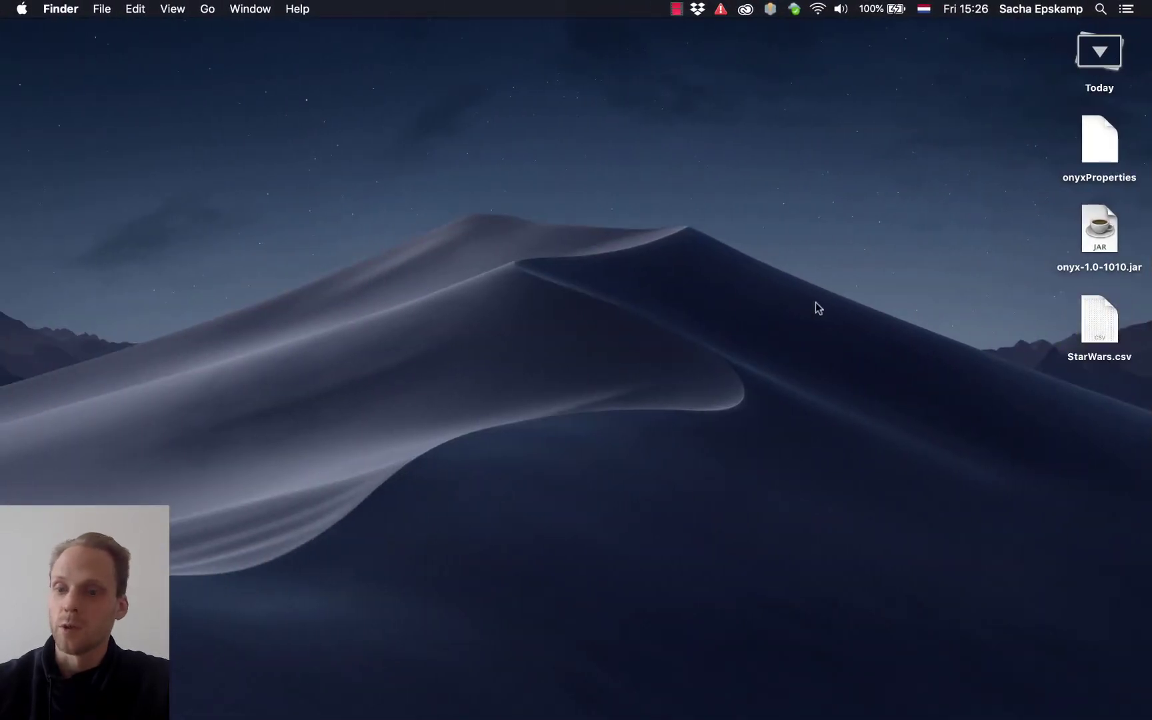
click(1102, 227)
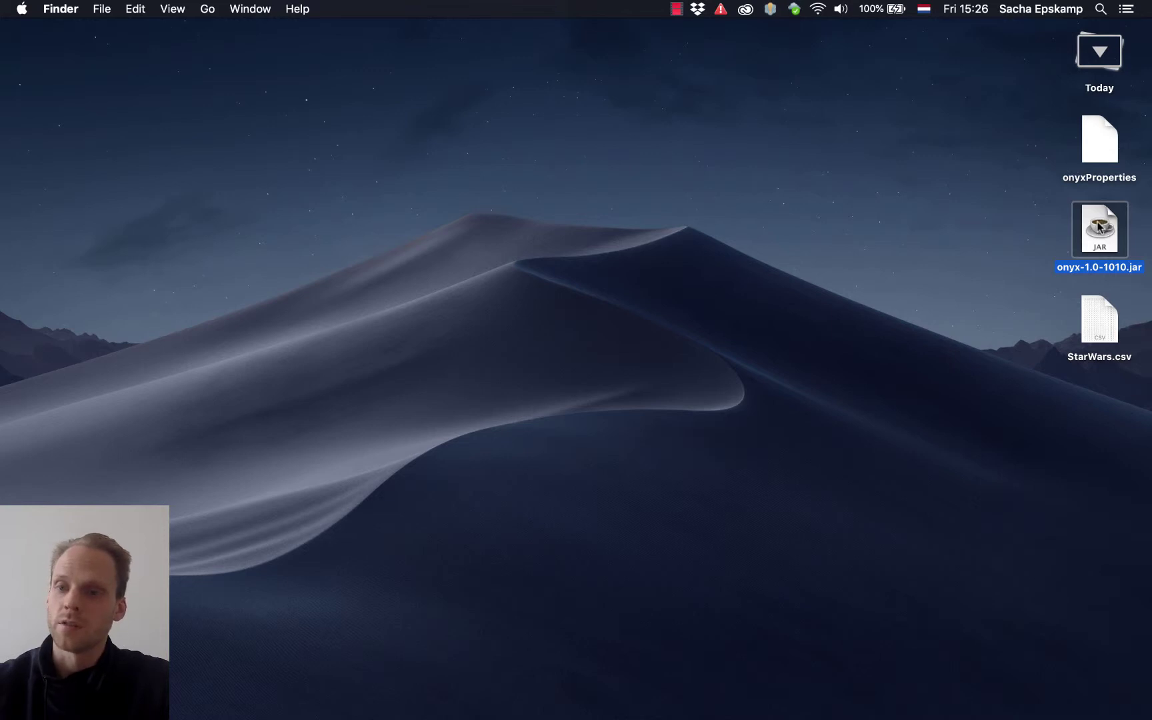
right_click(1098, 227)
click(1056, 229)
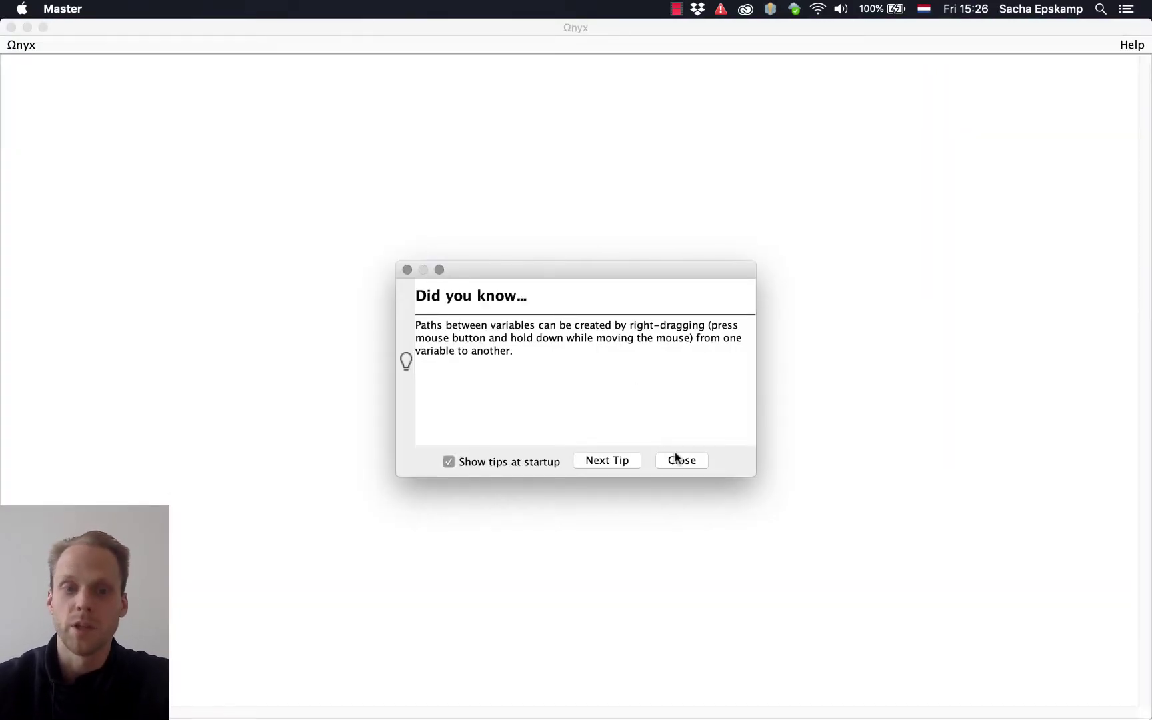
click(679, 463)
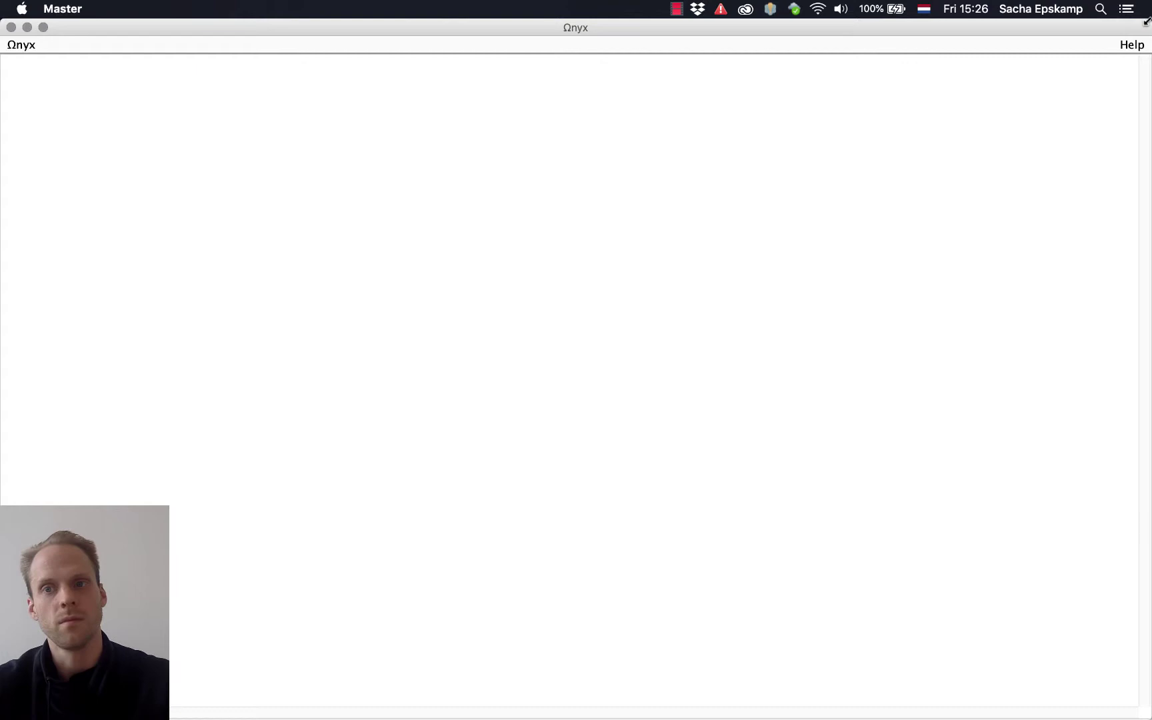
Shrink the Onyx window and place it so the desktop files beside it are reachable
drag(980, 108, 892, 44)
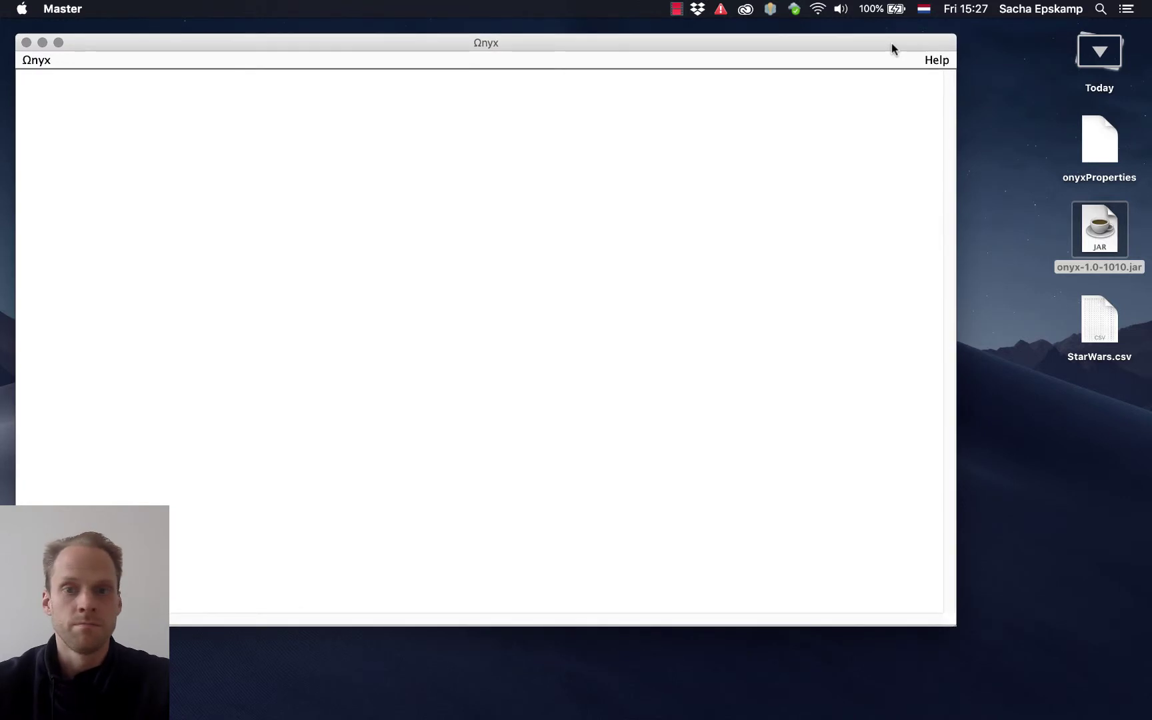
drag(955, 625, 975, 652)
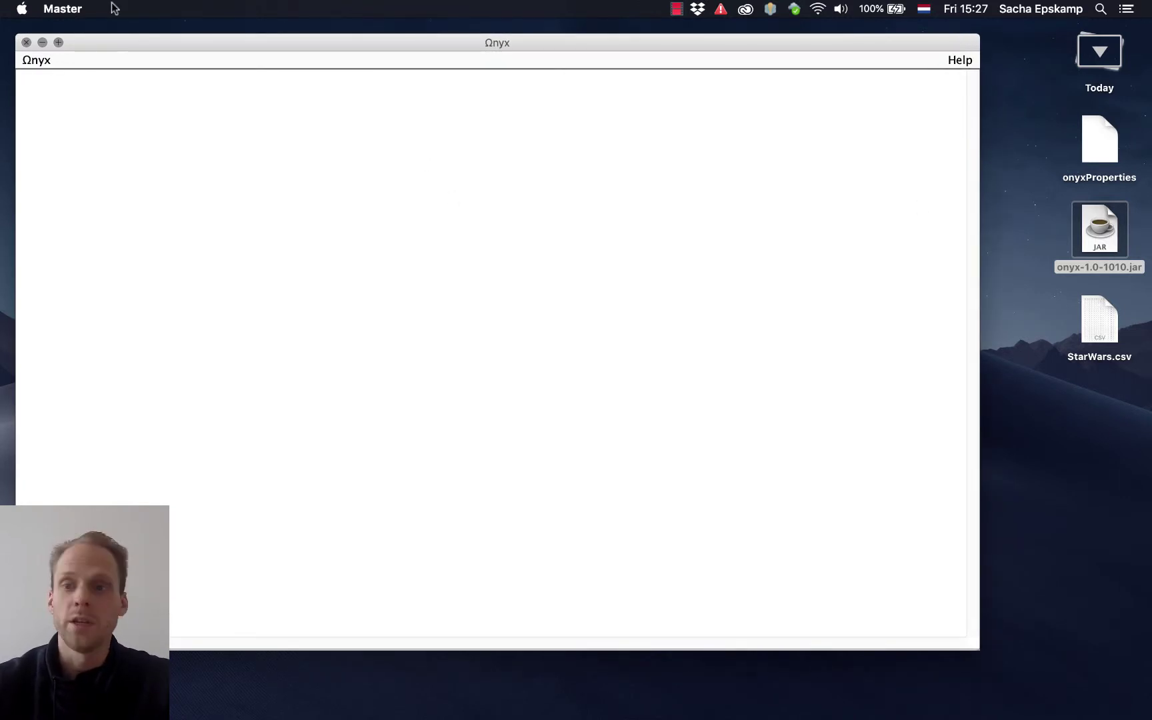
right_click(497, 216)
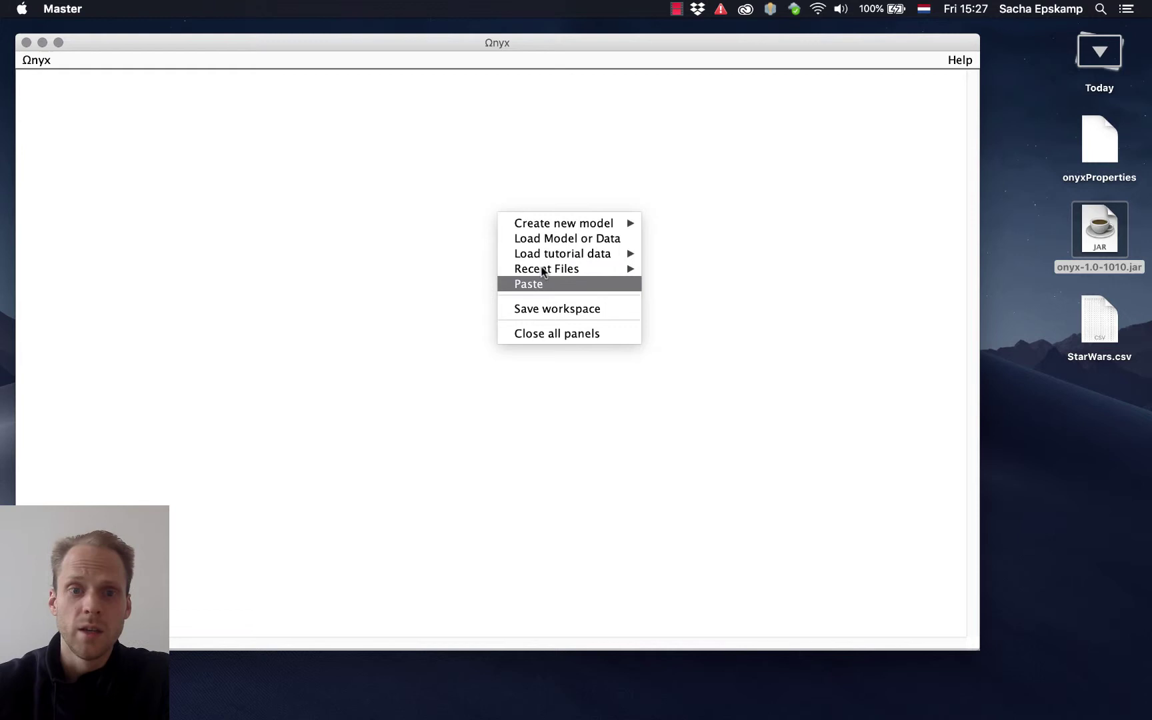
click(522, 176)
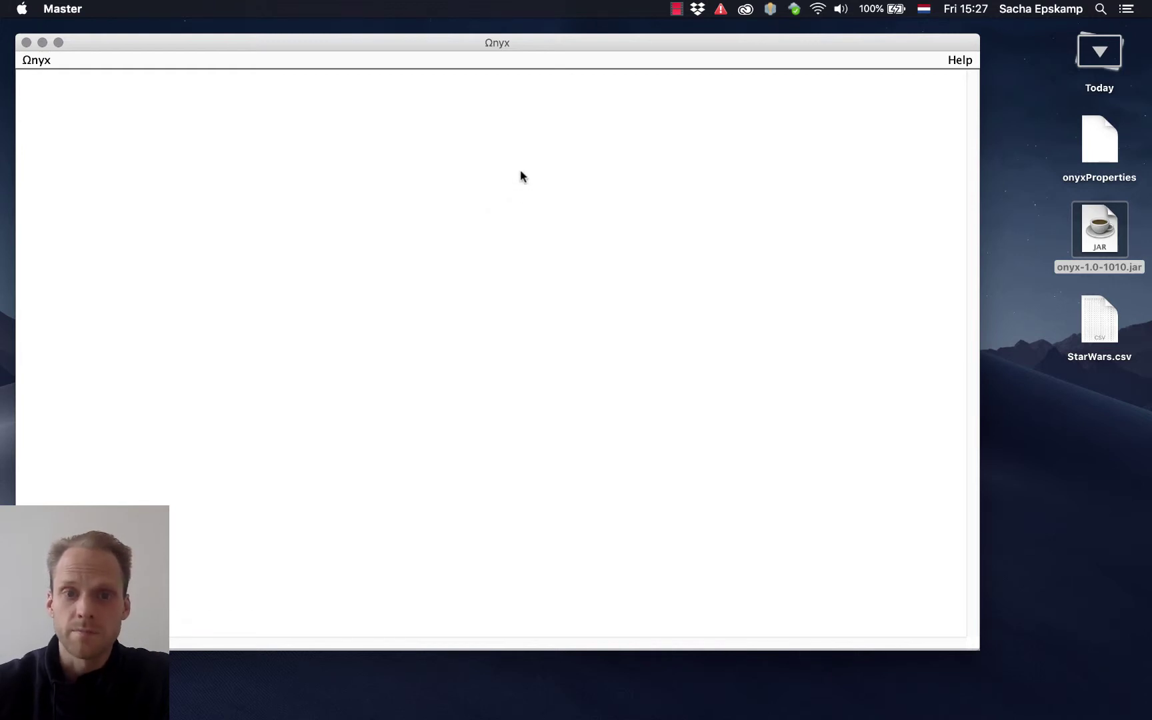
right_click(521, 176)
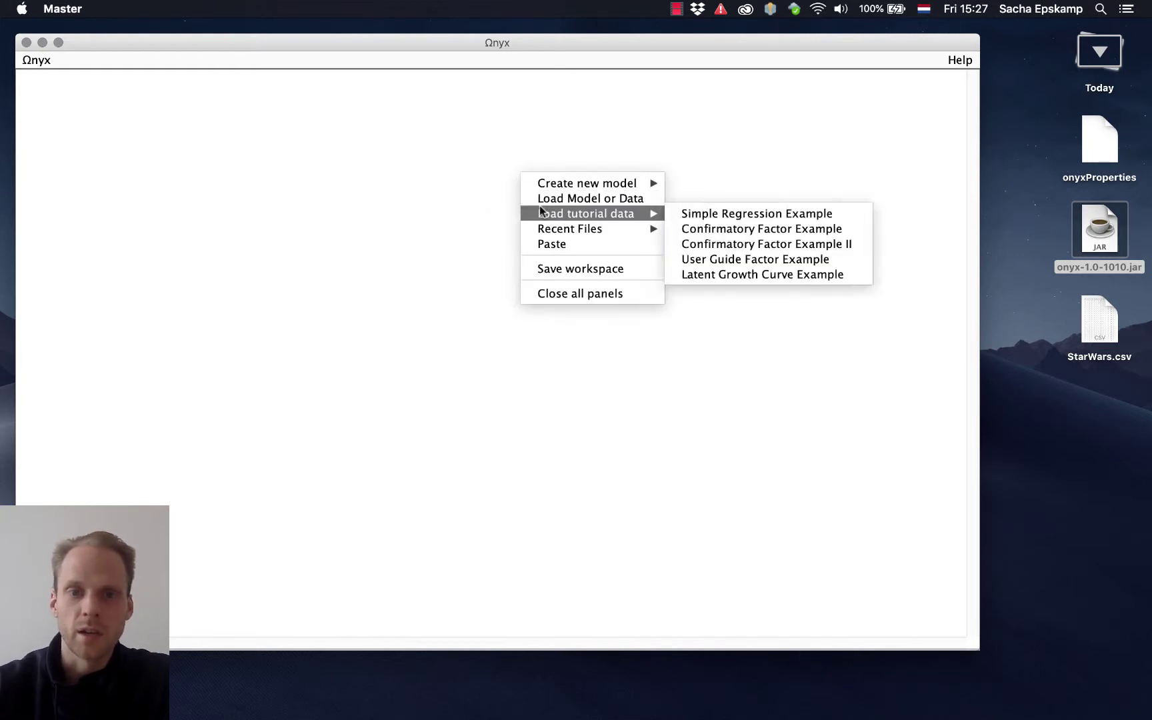
click(573, 100)
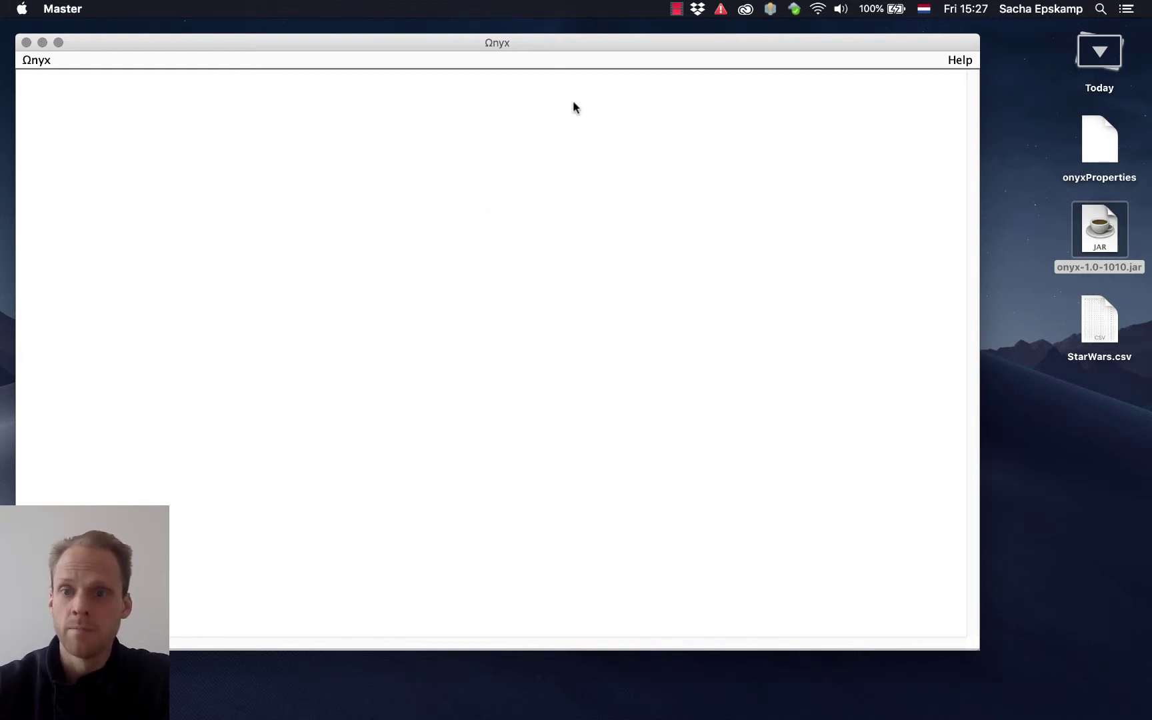
Load StarWars.csv from the desktop into the upper-left area of the workspace, and enlarge the Onyx window to fill the screen
click(1084, 324)
drag(1083, 318, 58, 97)
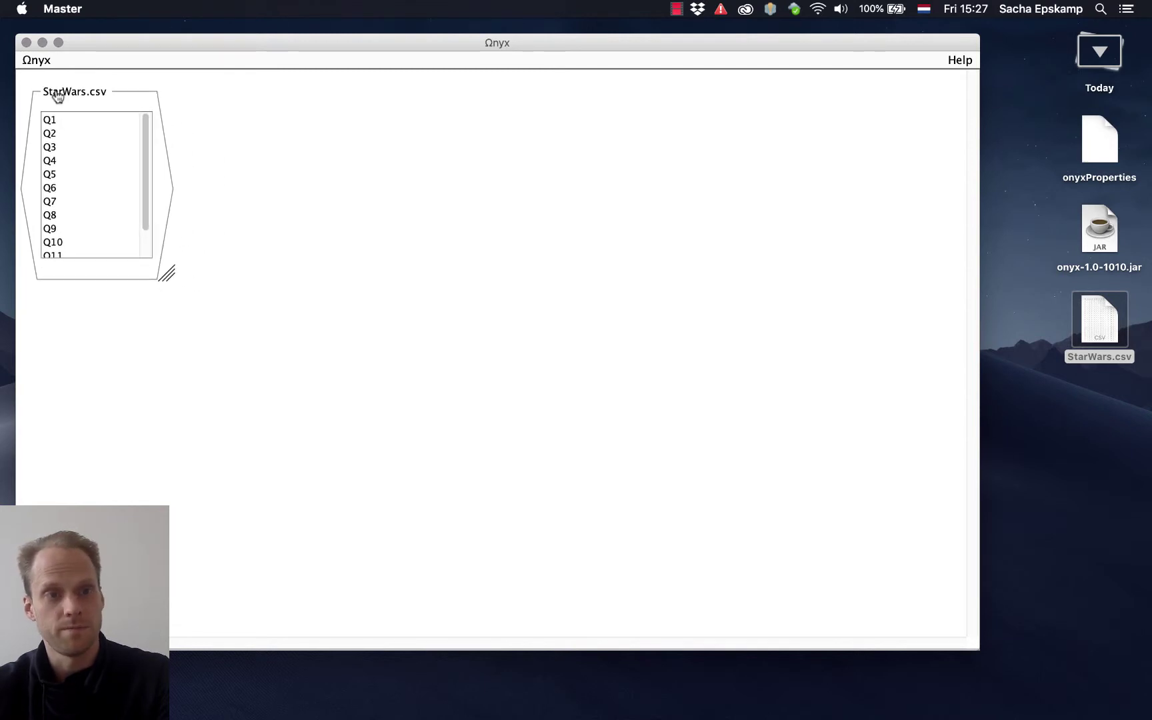
click(59, 42)
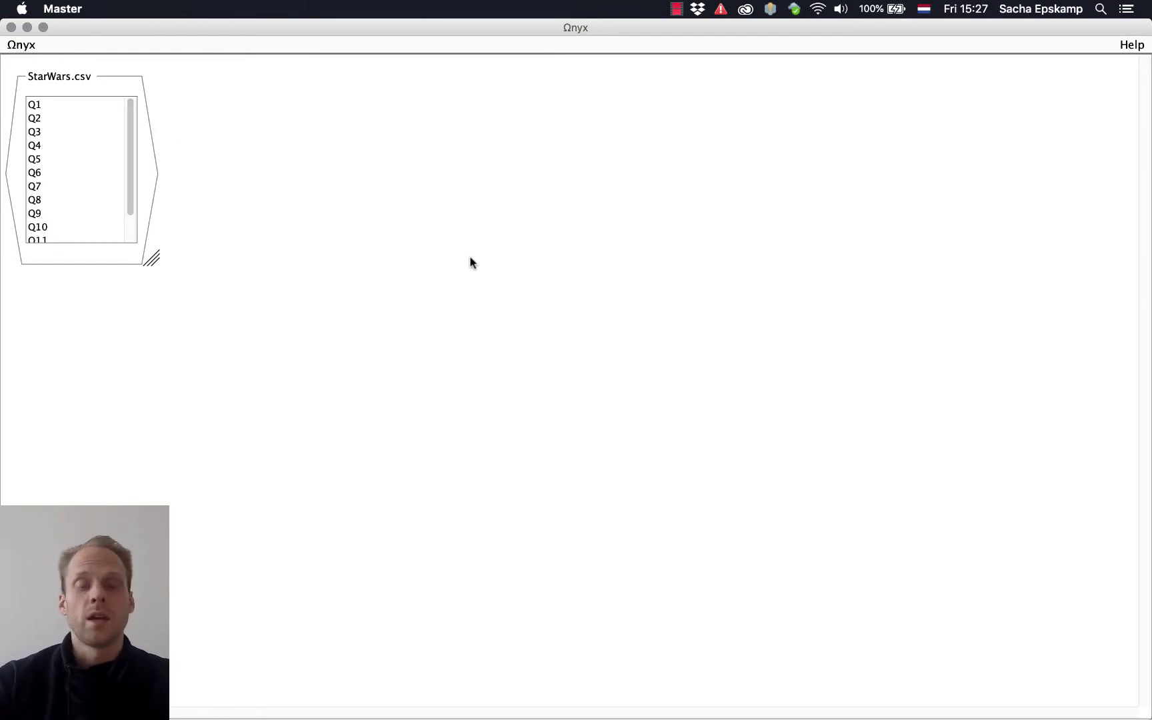
Create a new model in the empty workspace and name it CFA
double_click(509, 238)
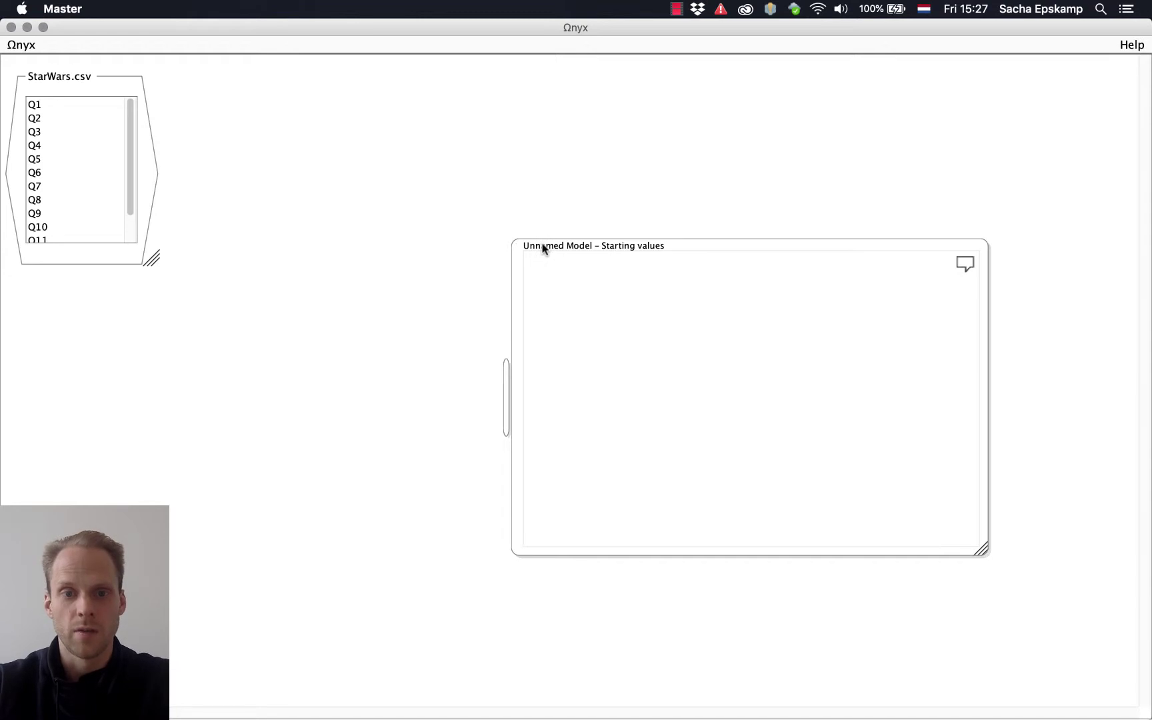
right_click(542, 248)
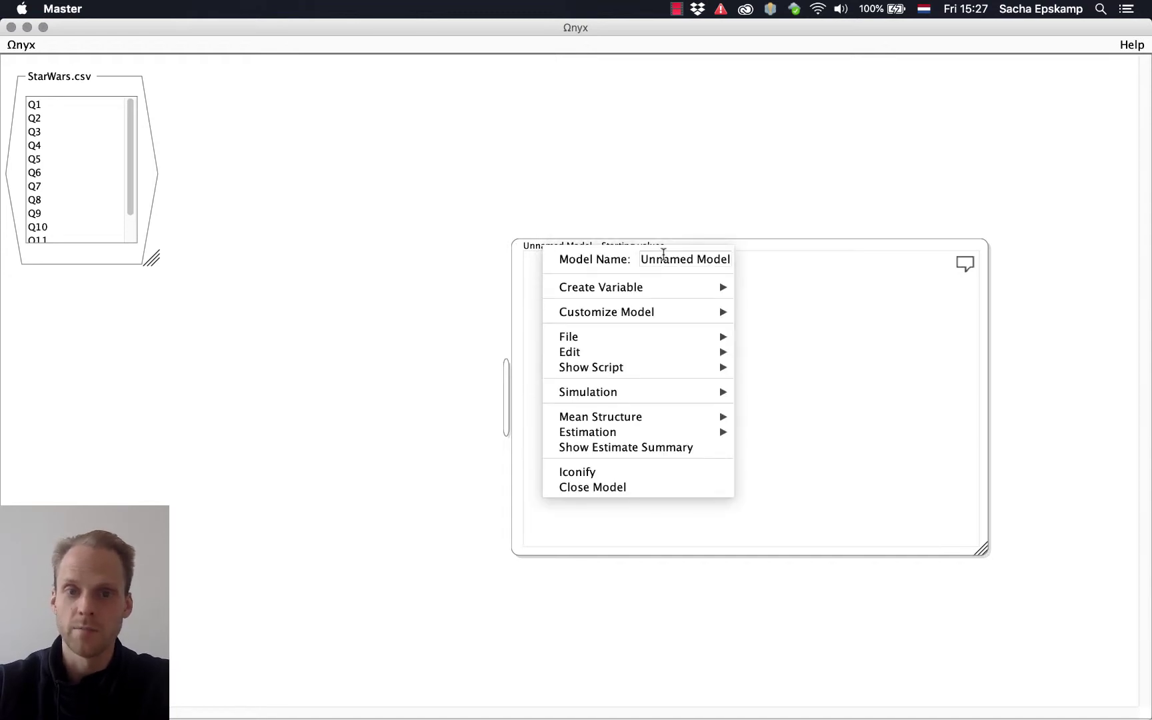
click(663, 259)
text(CFA)
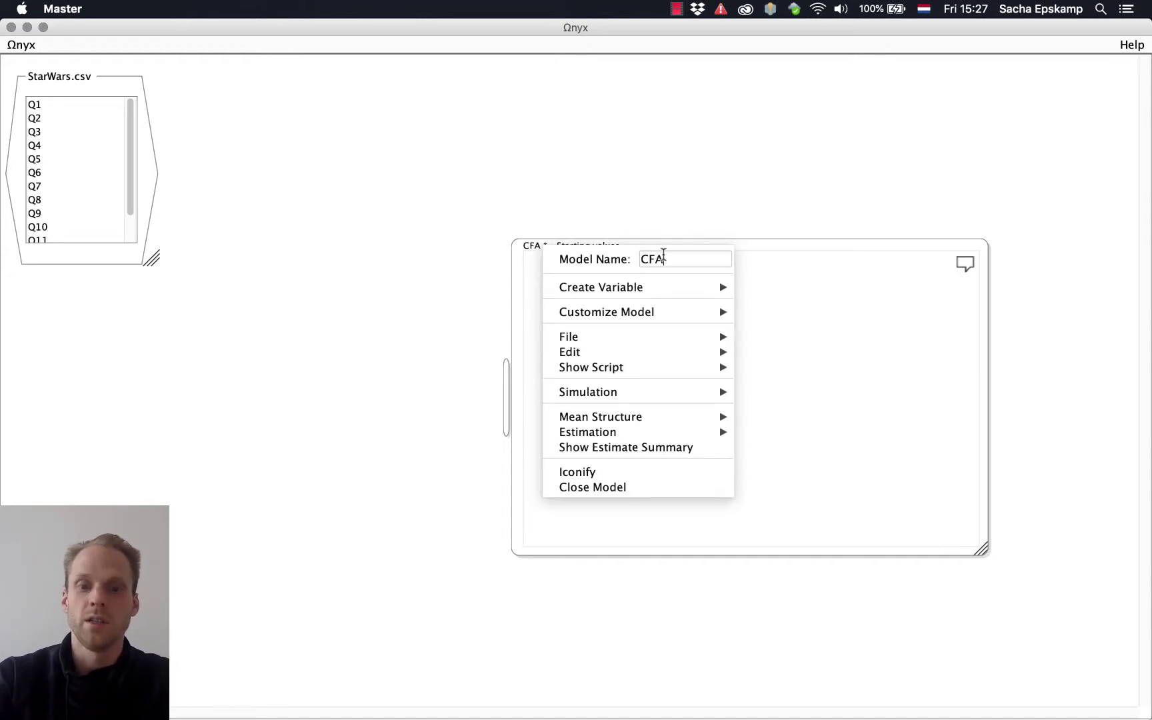
click(611, 162)
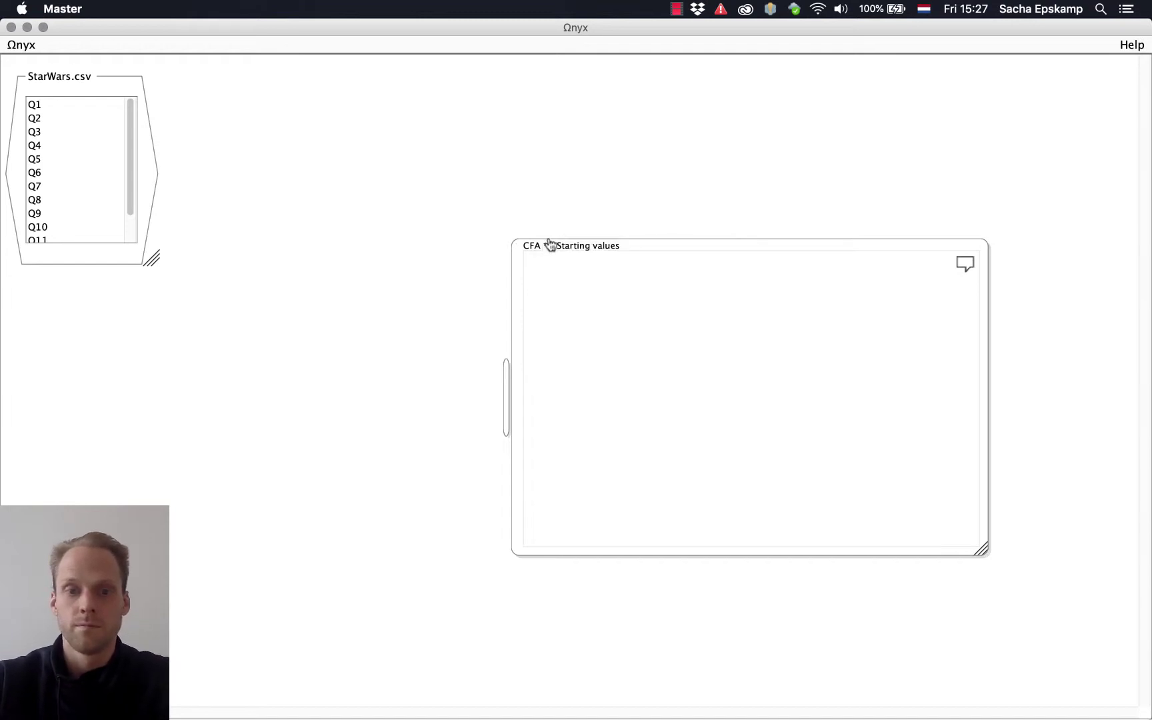
Move the CFA model next to the StarWars.csv dataset and enlarge it to fill the remaining workspace
drag(544, 242, 224, 89)
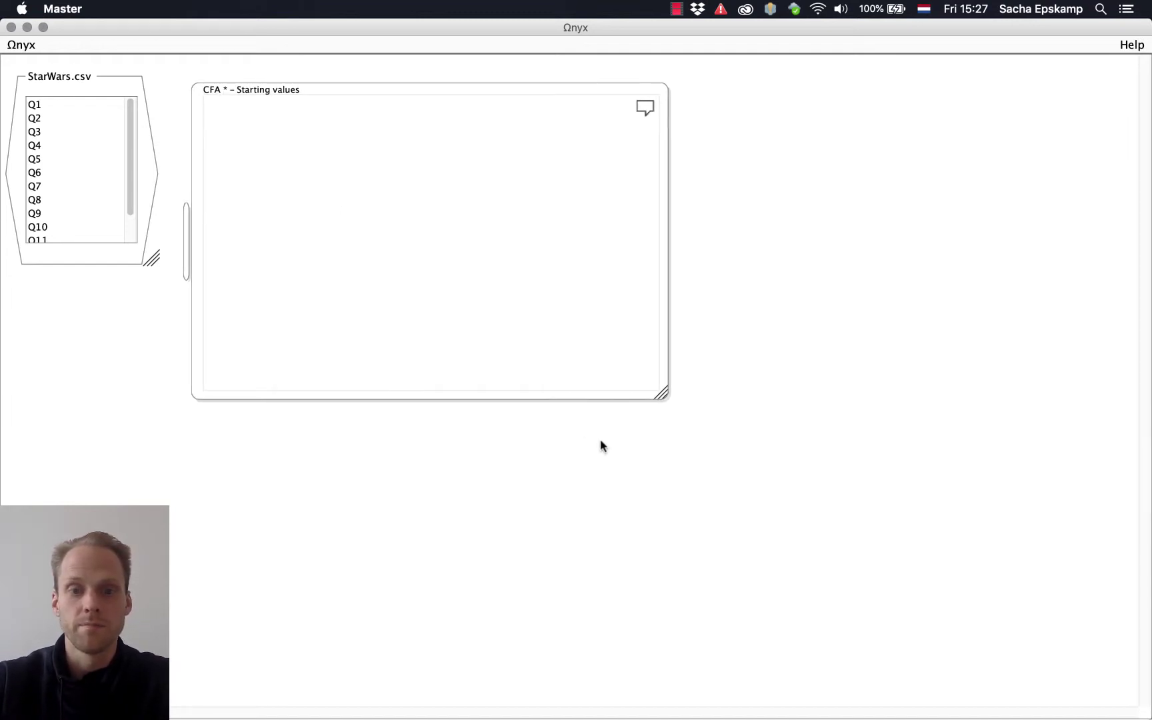
drag(660, 392, 1110, 694)
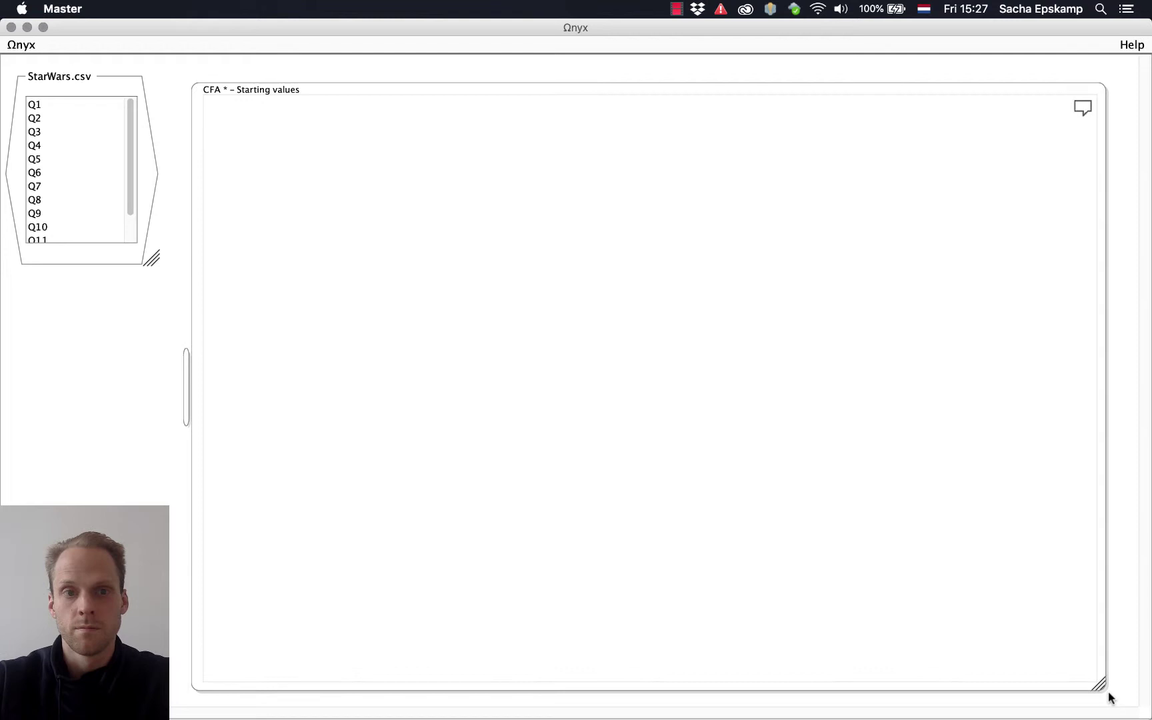
Add the variables Q1 through Q10 from the StarWars.csv dataset to the CFA model as observed variables
click(38, 105)
shift+click(46, 229)
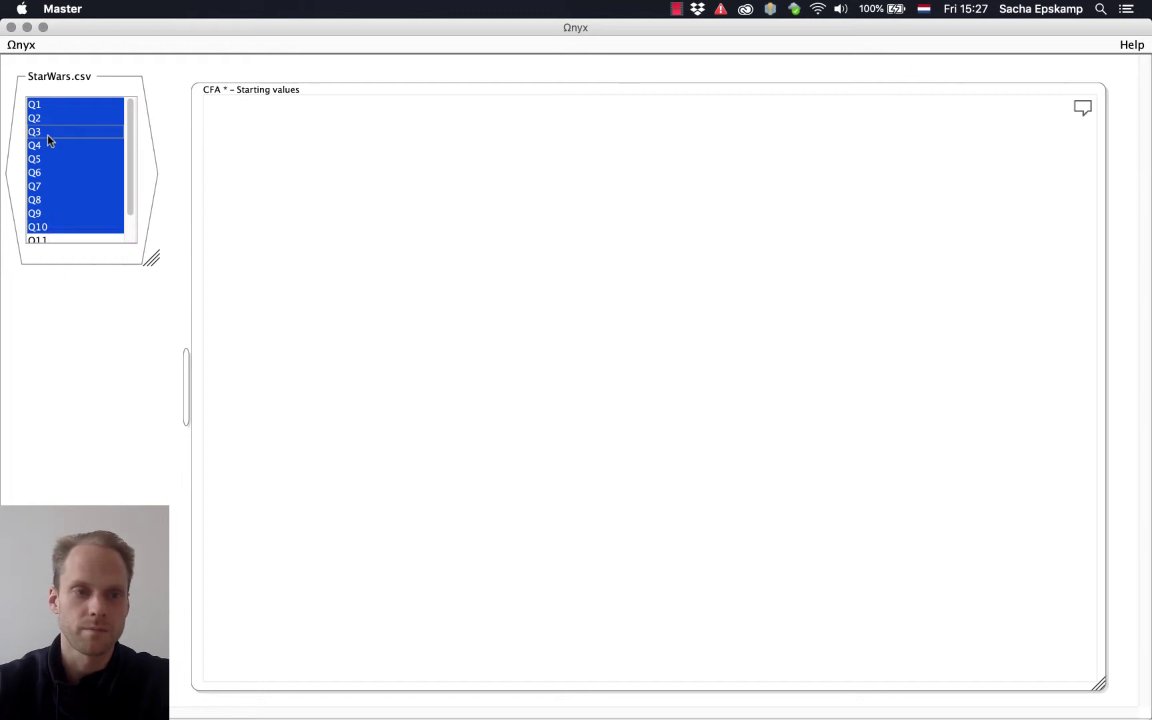
drag(47, 135, 353, 231)
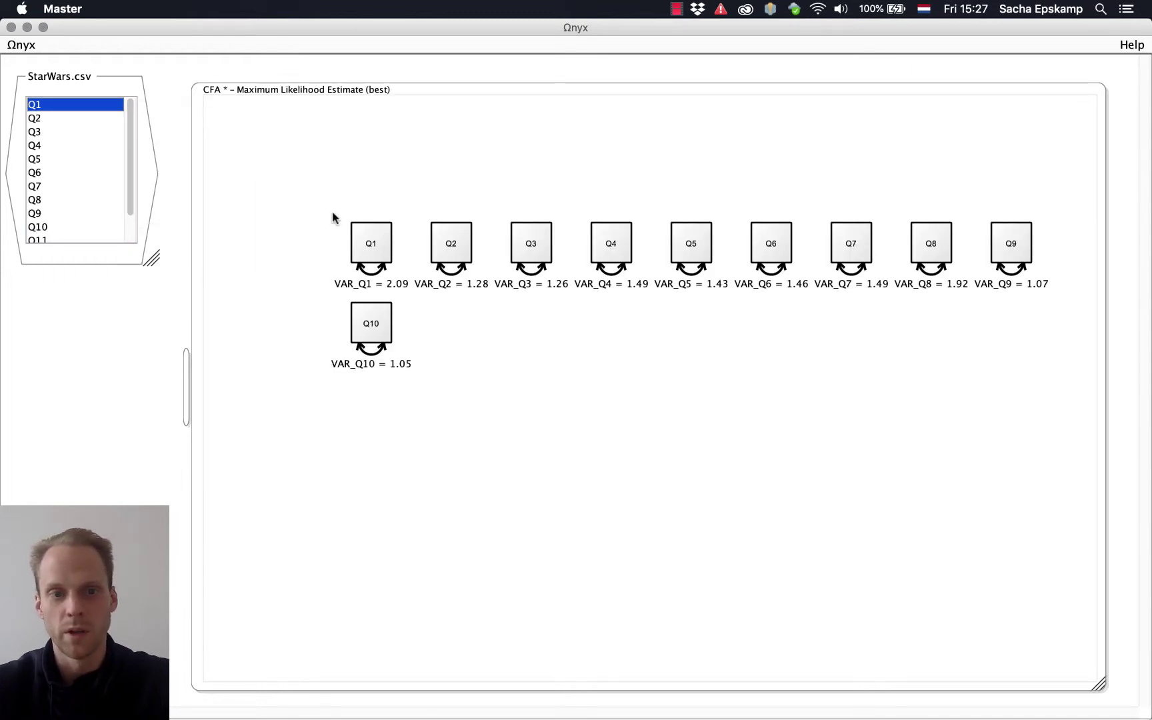
Move Q1 through Q9 to the lower part of the model and place Q10 at the end of their row
drag(297, 201, 894, 535)
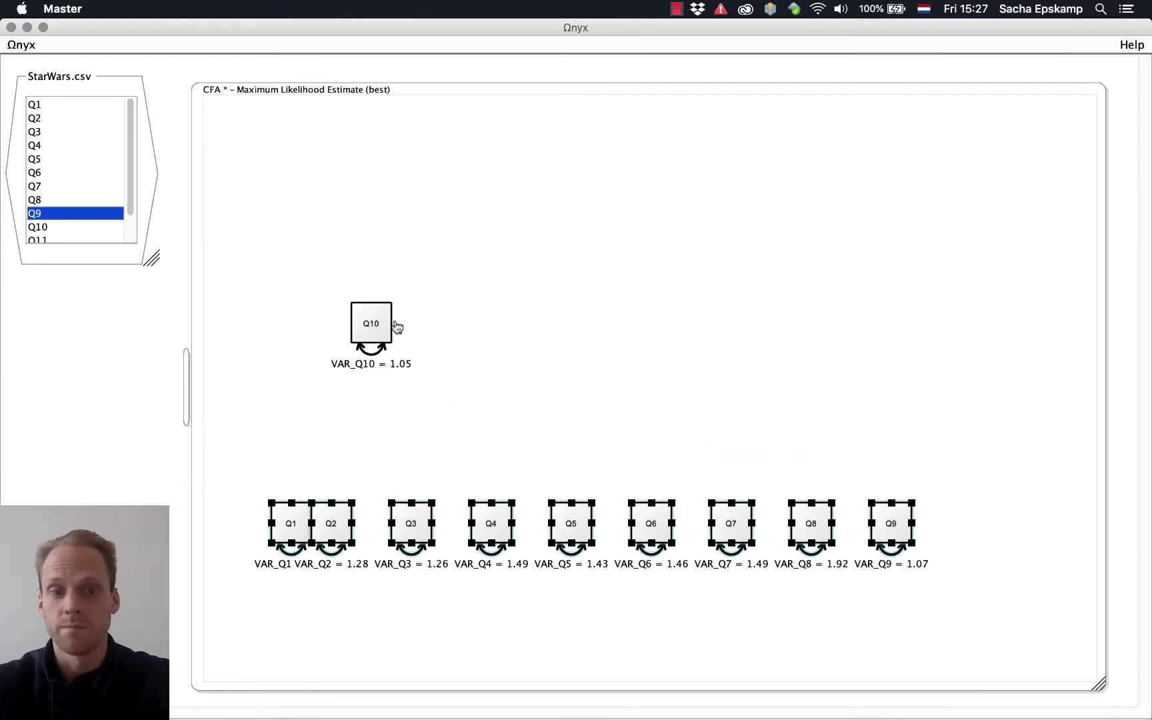
drag(366, 337, 964, 543)
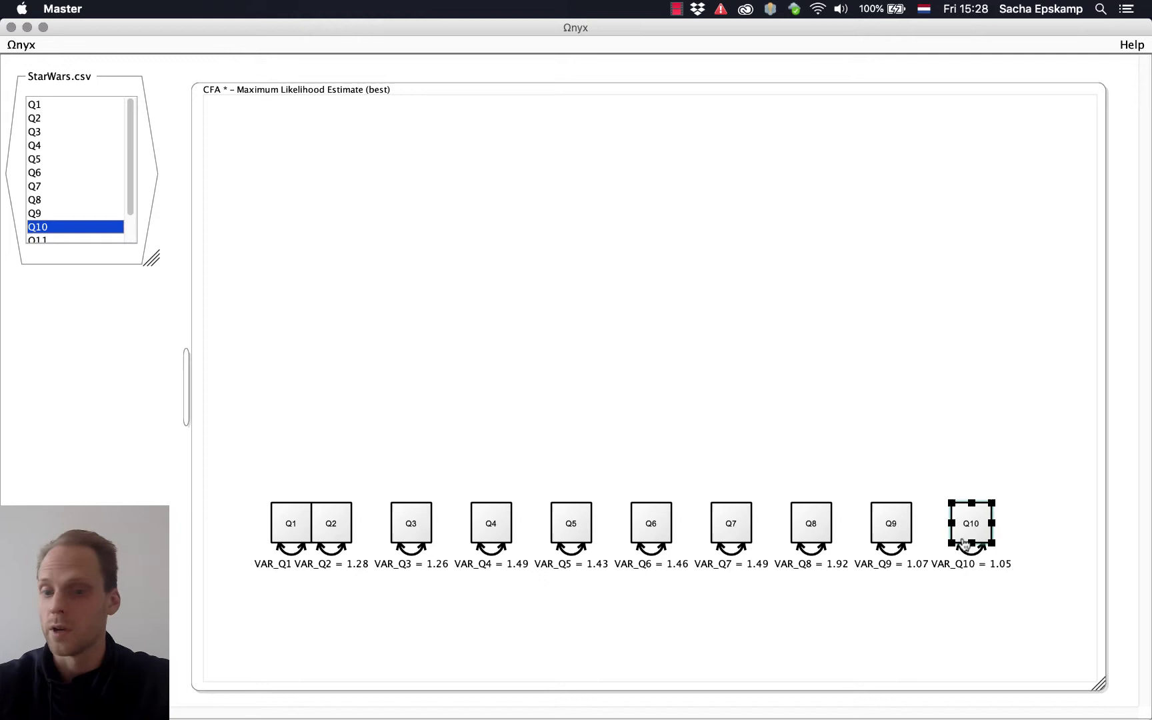
click(771, 403)
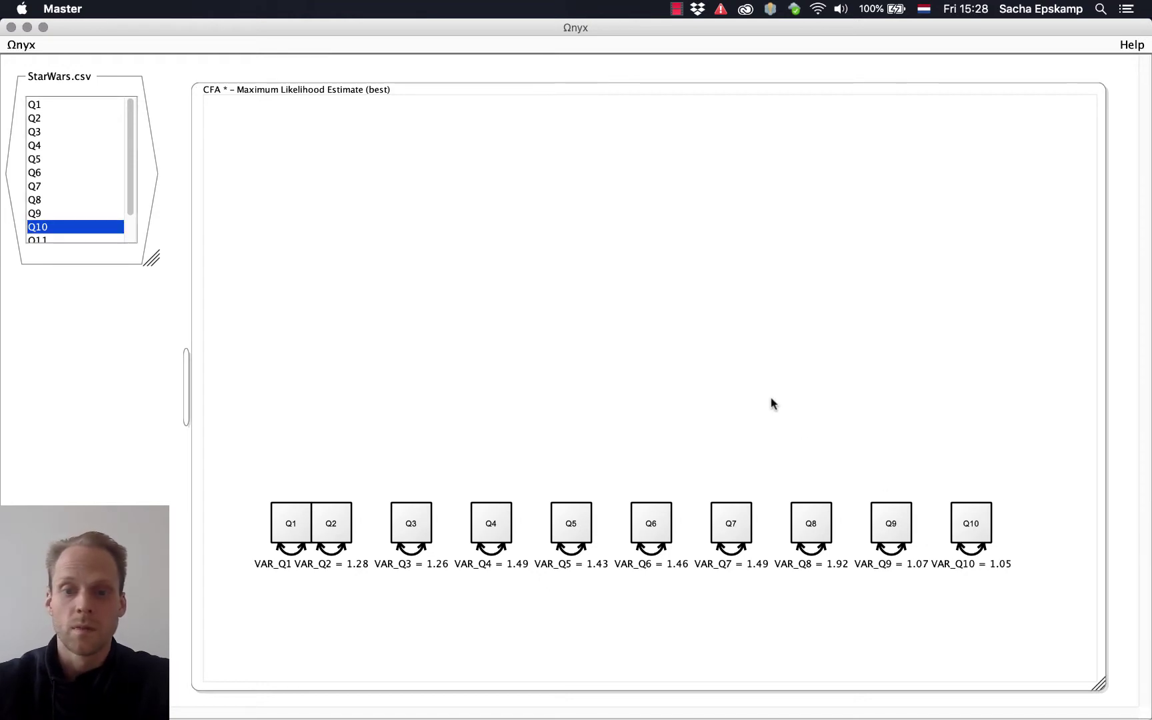
right_click(720, 349)
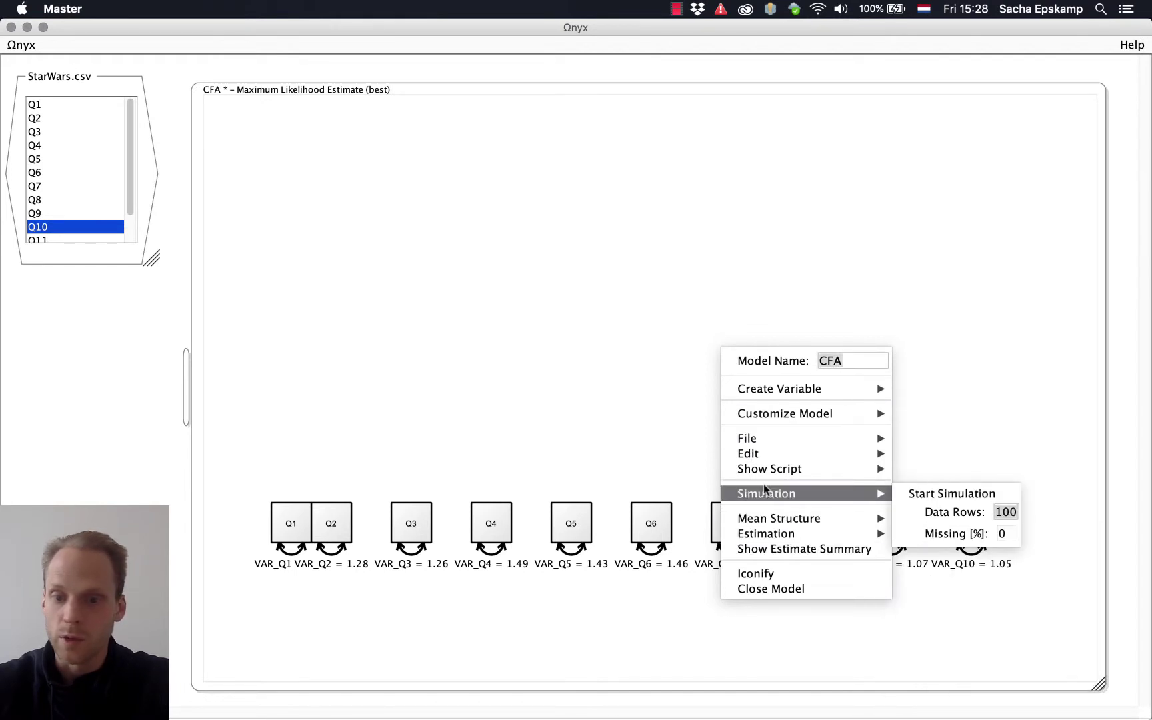
mouse_move(773, 398)
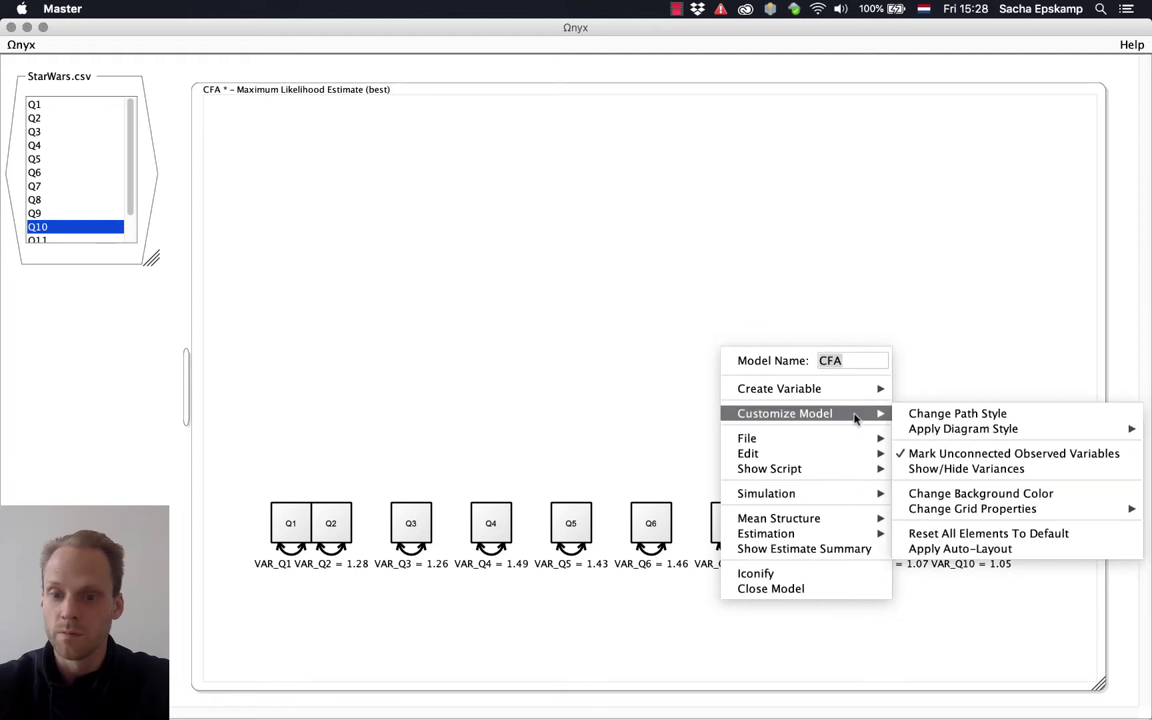
mouse_move(939, 510)
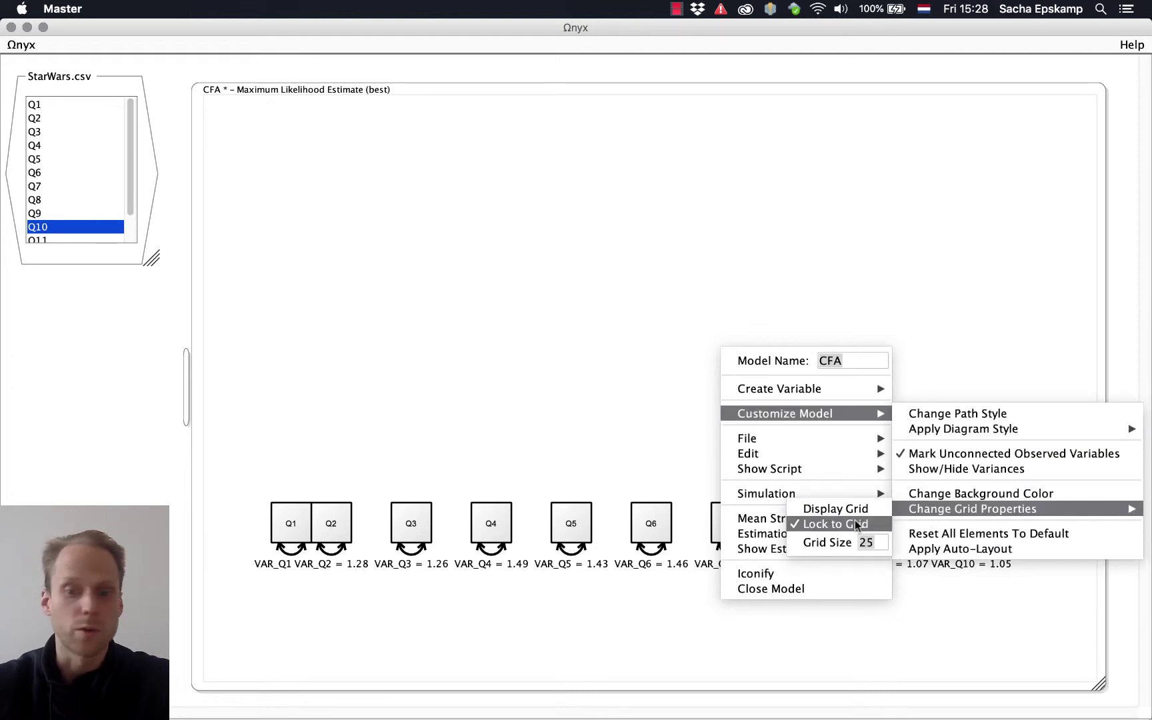
click(606, 441)
Move Q1 away from Q2 to even out the spacing, and shift the whole Q1–Q10 row to centre it slightly lower
click(291, 523)
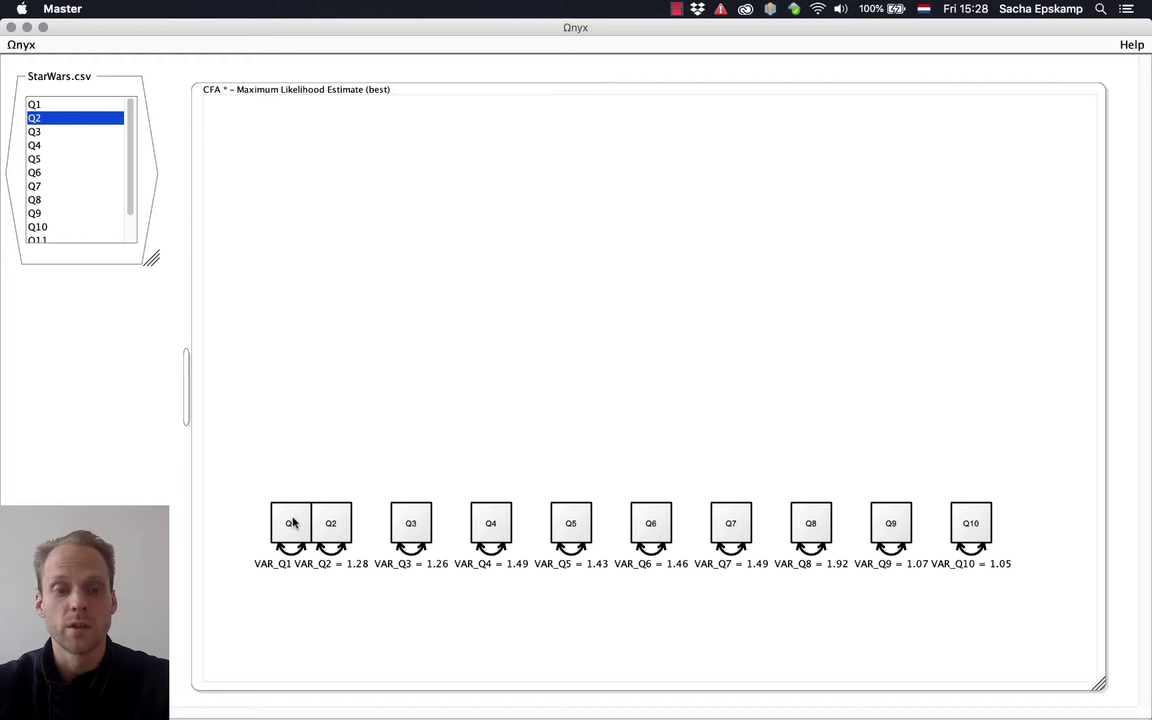
drag(291, 523, 258, 532)
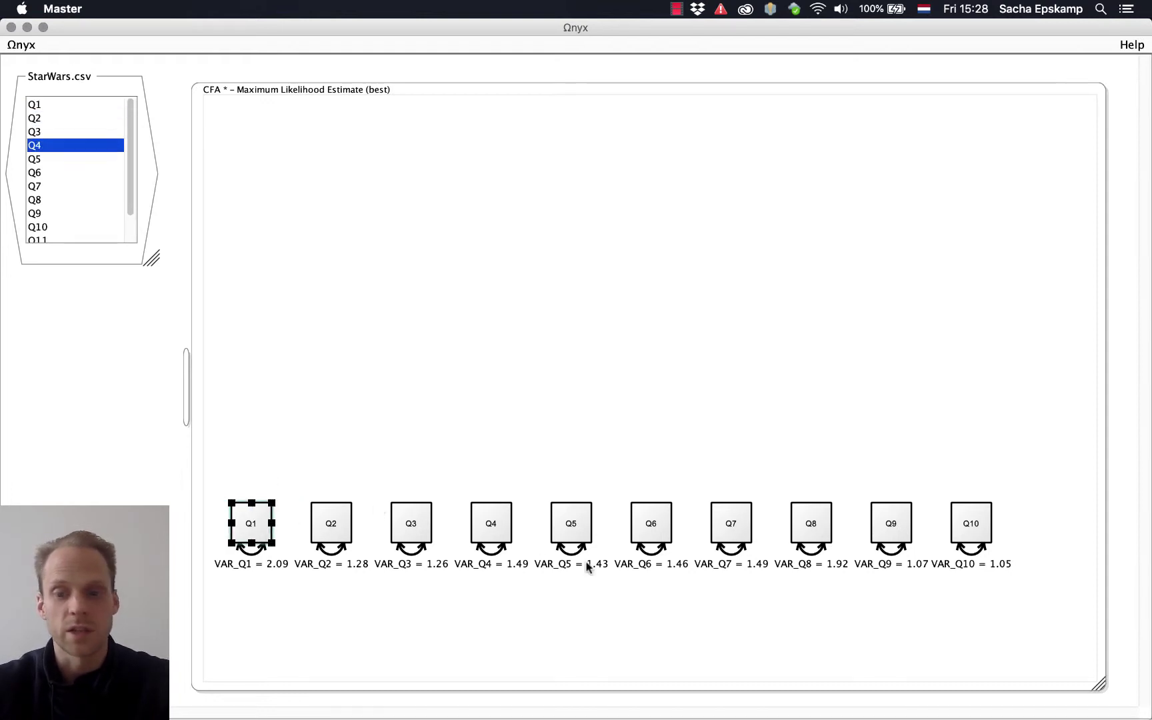
drag(1039, 477, 209, 592)
drag(268, 534, 288, 553)
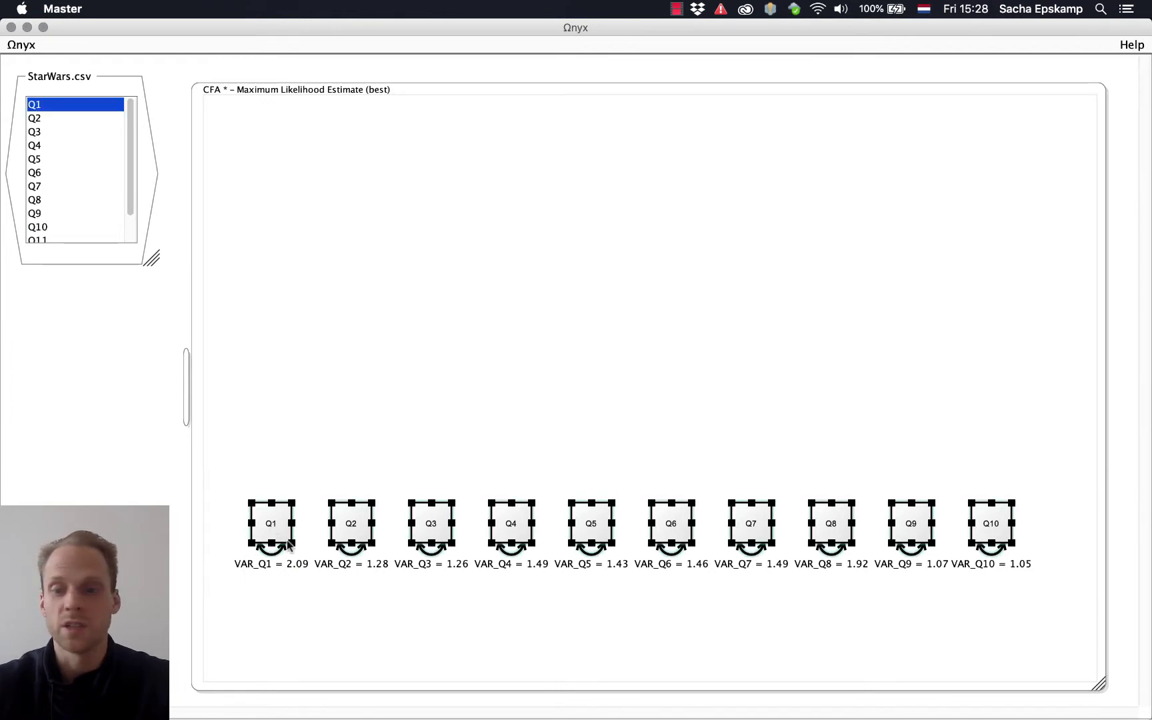
click(306, 456)
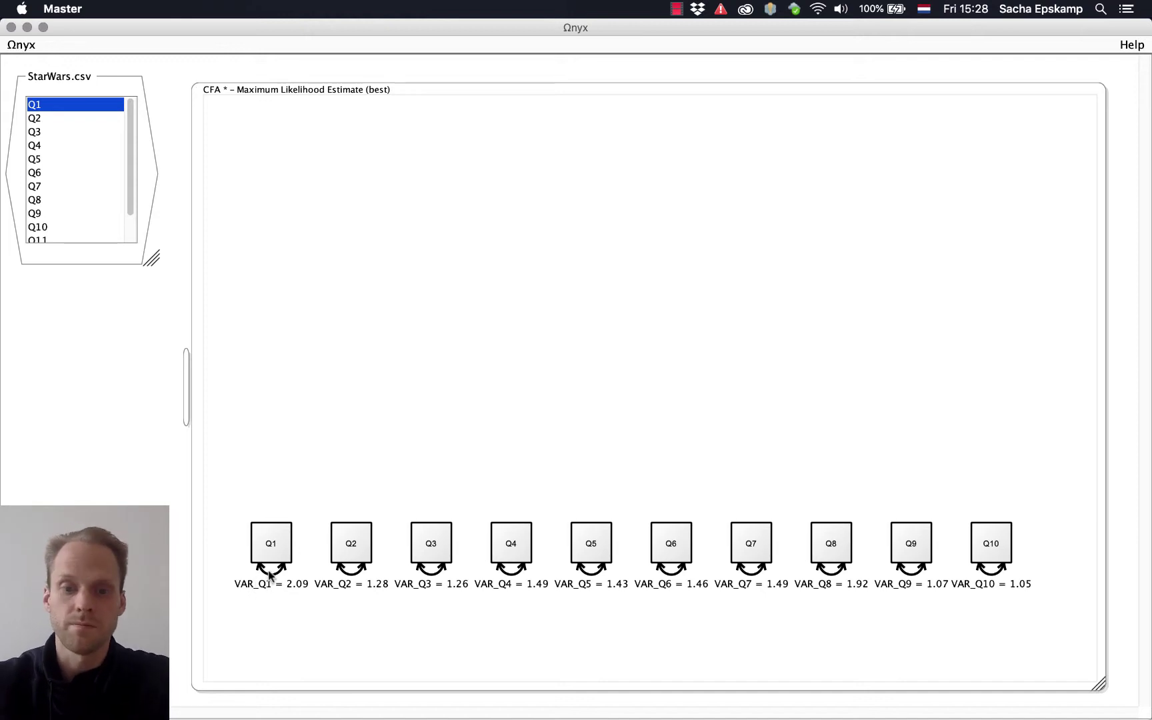
Add a latent variable in the empty area above the Q2 indicator
mouse_move(269, 574)
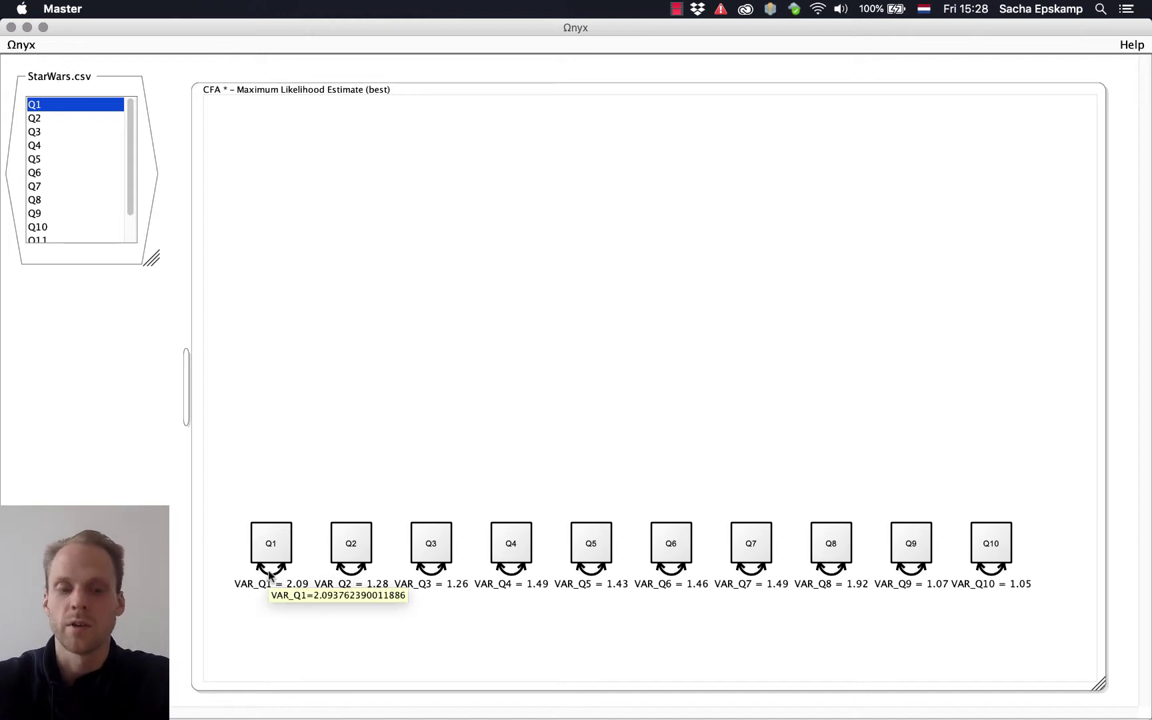
double_click(380, 358)
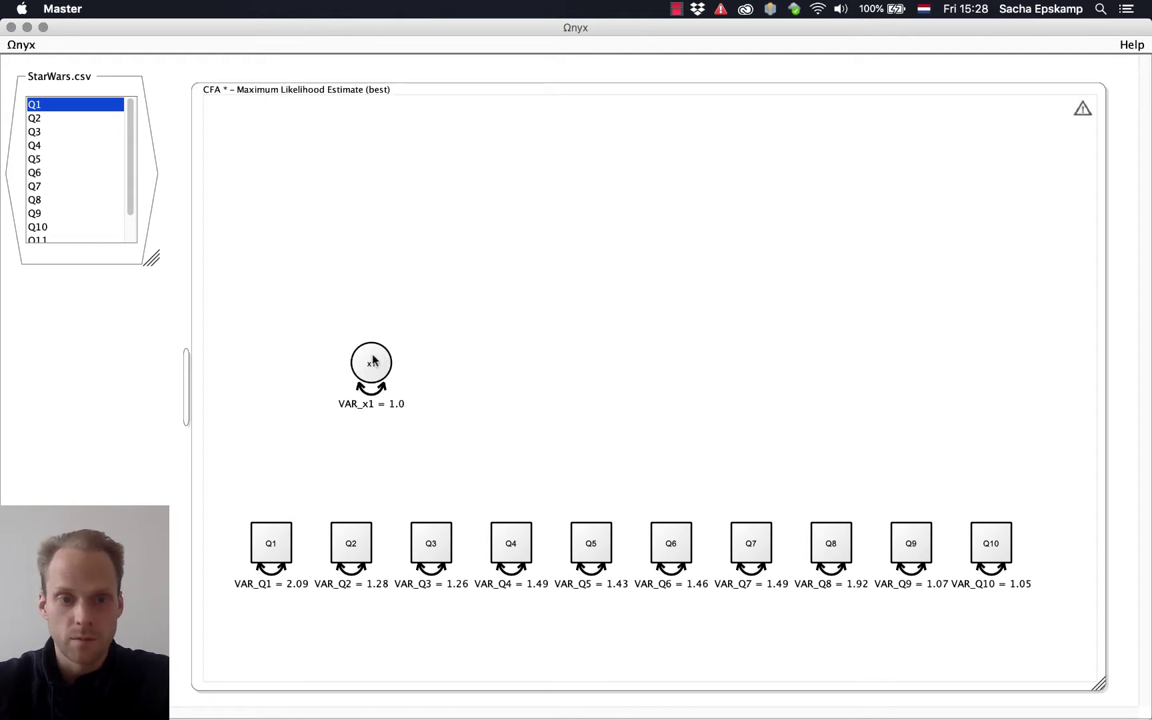
Shift the latent variable x1 slightly away from Q2 and check the factor names of Model2 in the RStudio lavaan script
mouse_move(386, 358)
mouse_down()
mouse_move(386, 341)
mouse_move(394, 349)
mouse_up()
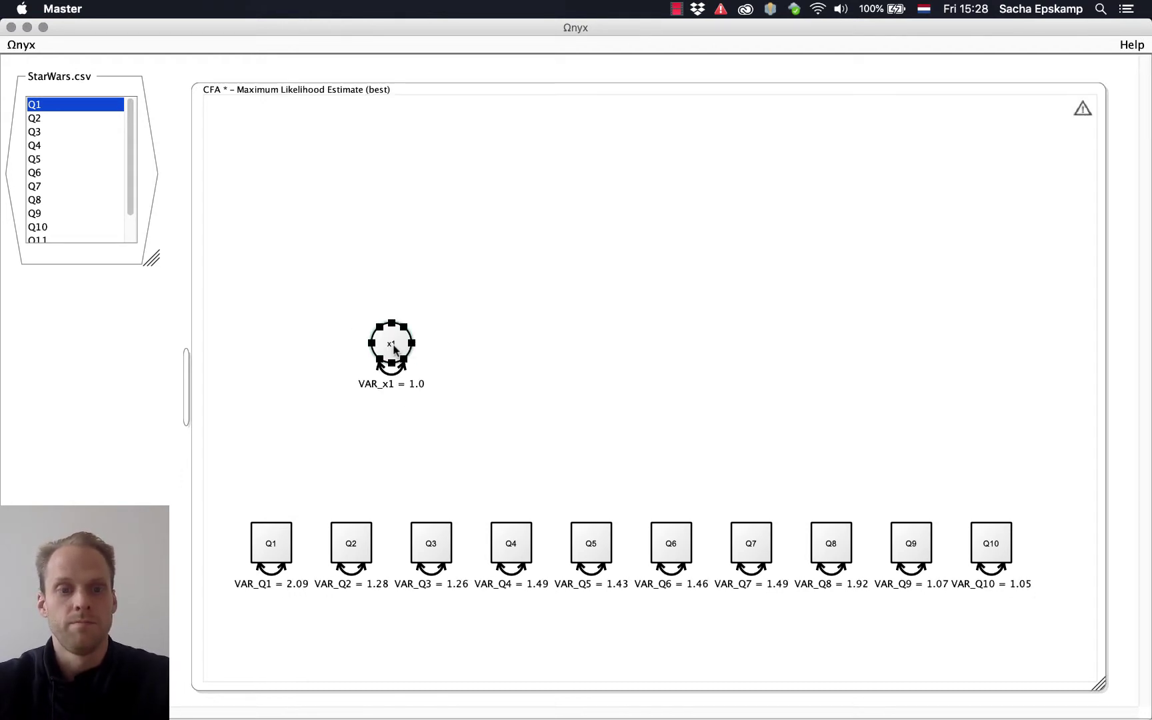
right_click(388, 358)
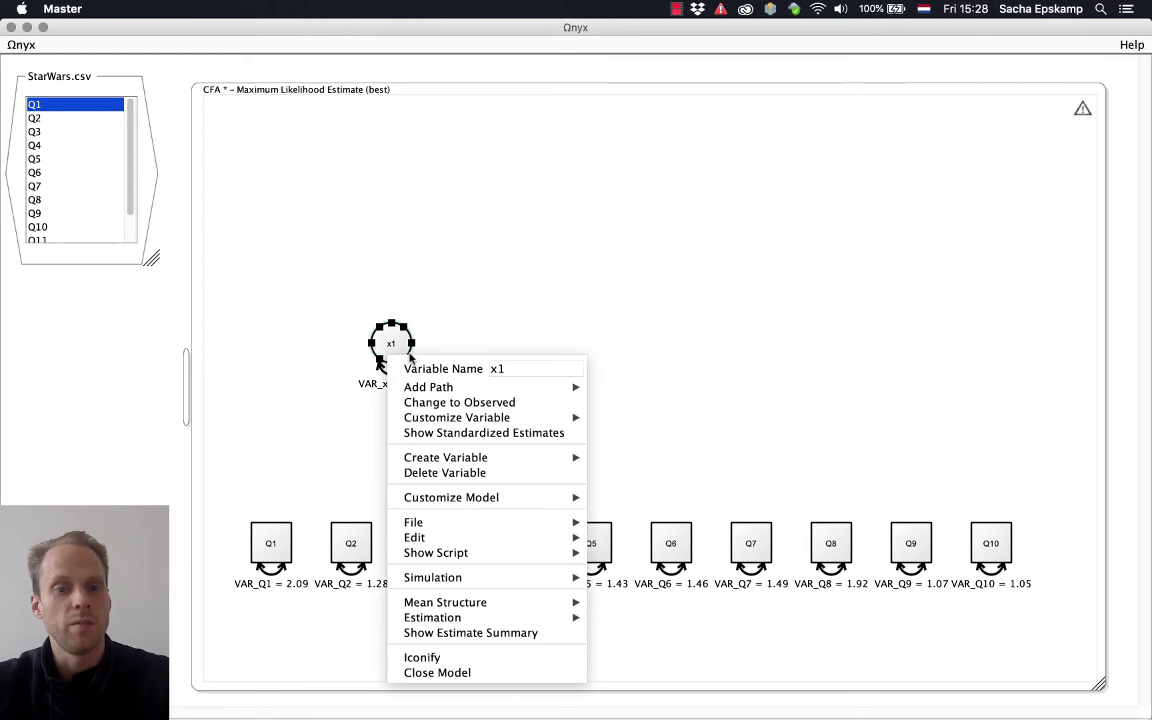
click(513, 369)
key(ctrl+Right)
key(ctrl+Right)
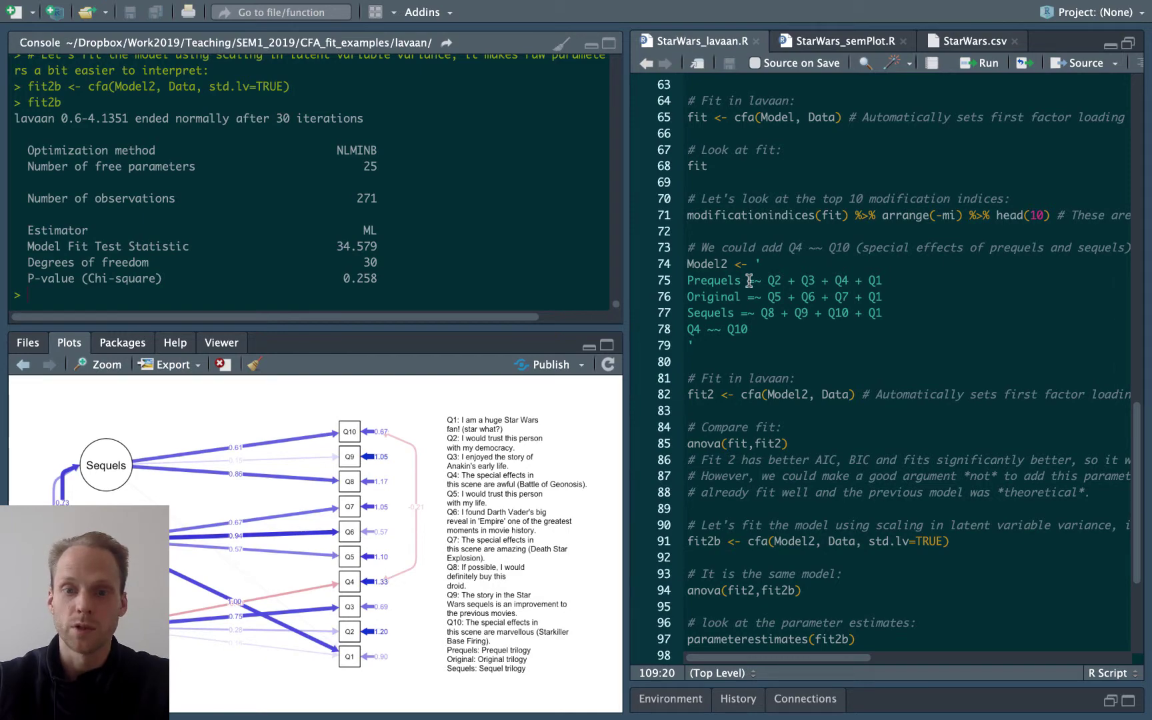
key(ctrl+Left)
key(ctrl+Left)
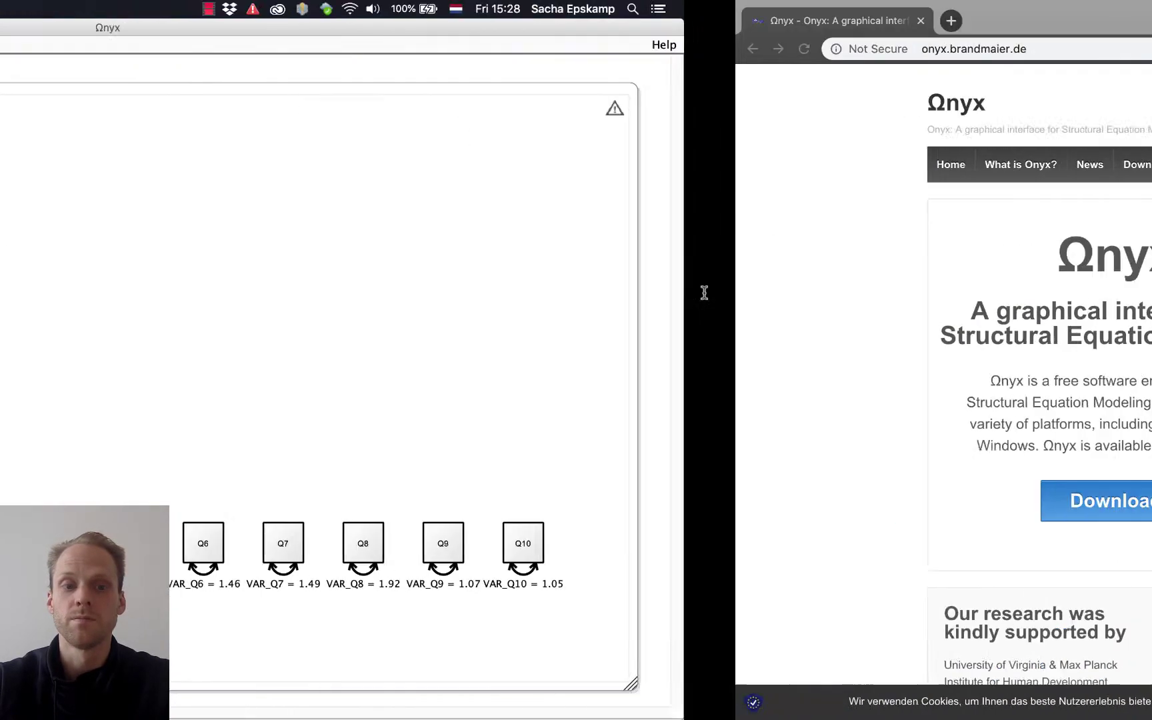
Rename the latent variable x1 as Prequels
right_click(387, 342)
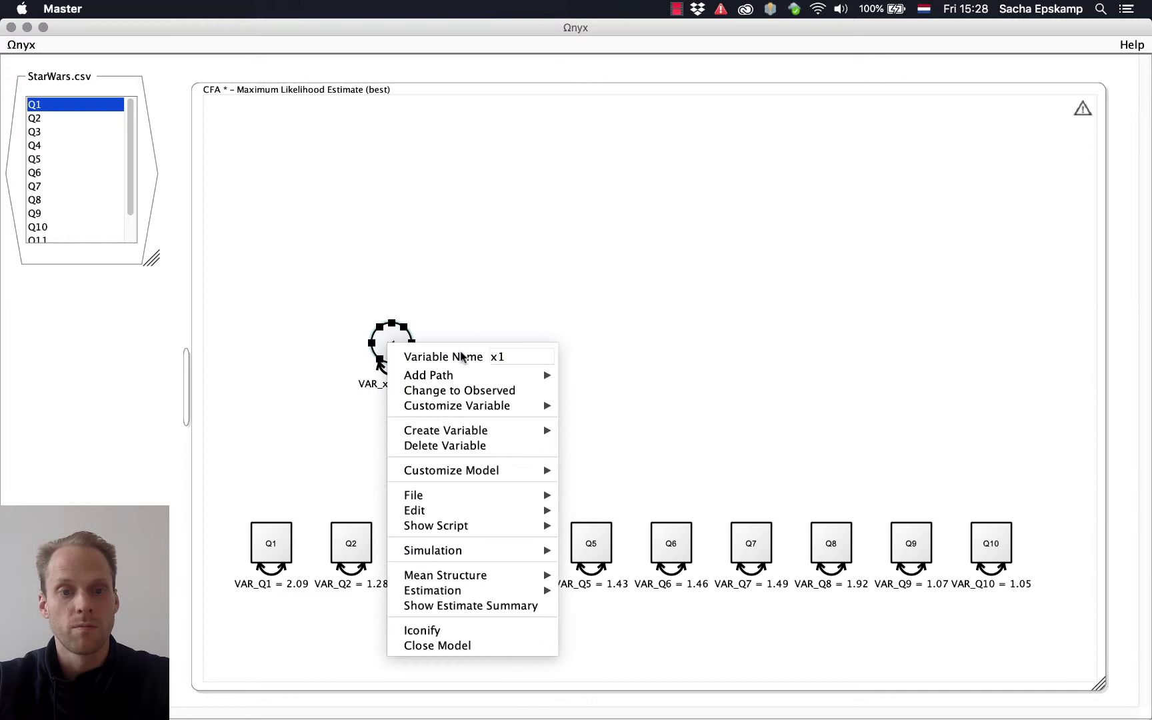
double_click(511, 355)
text(Pr)
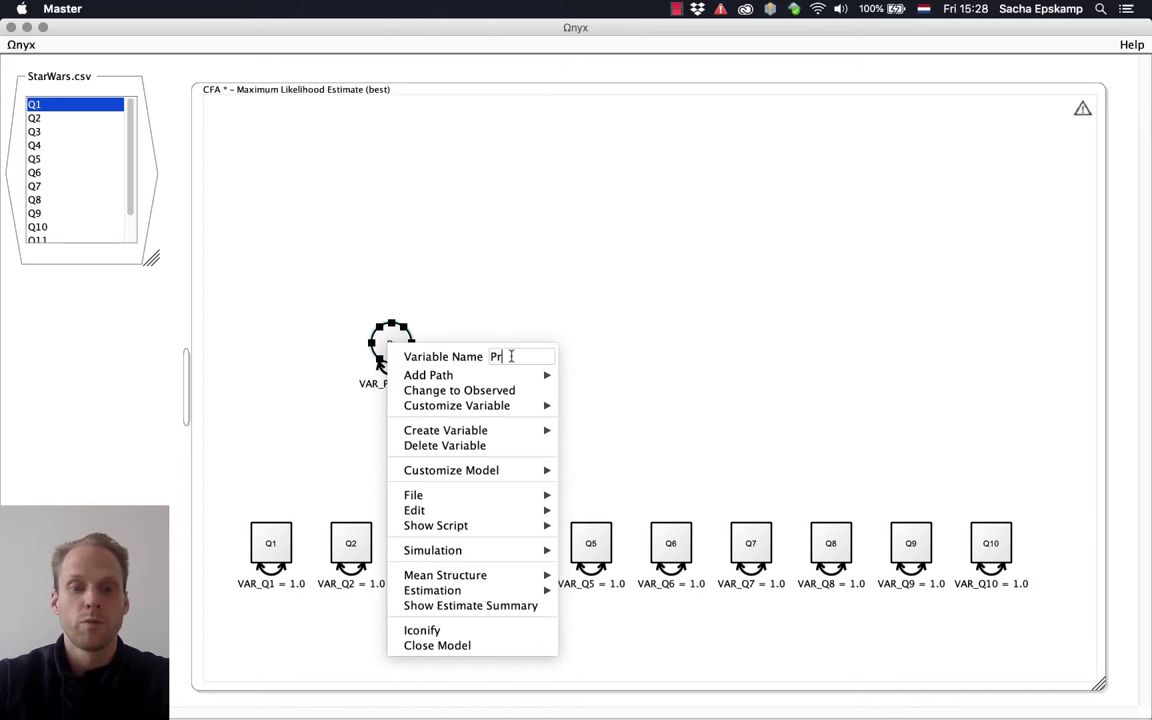
text(equels)
click(570, 327)
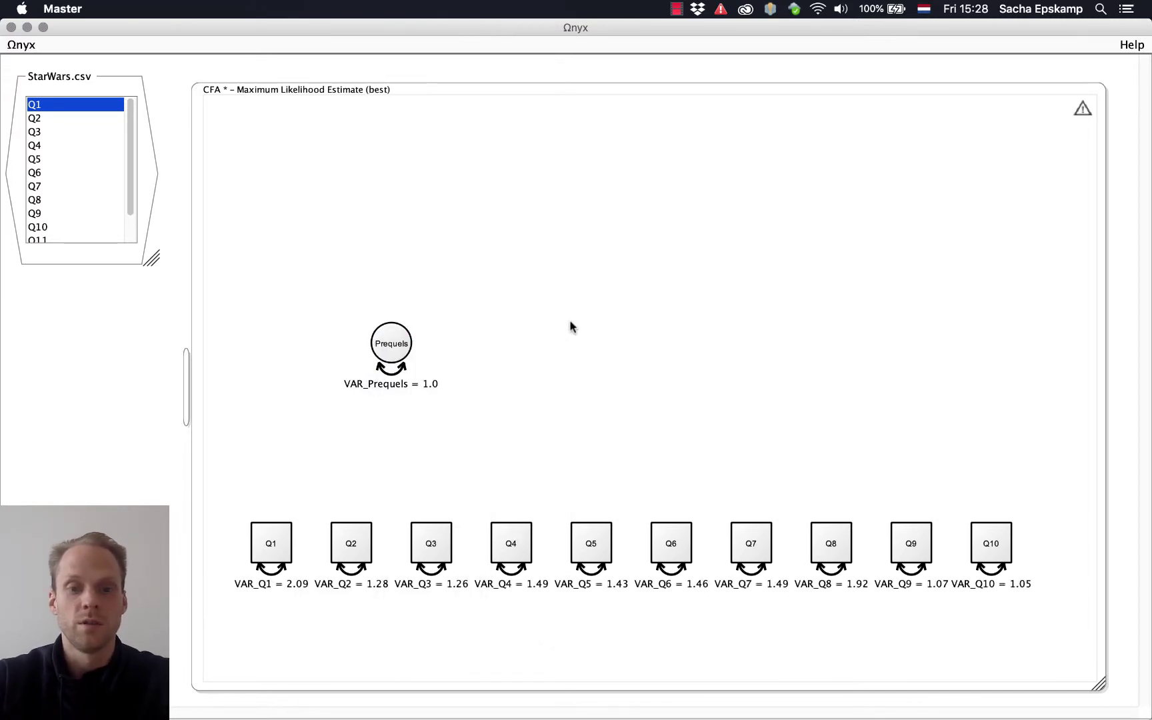
Add a second latent variable above Q5, beside Prequels, and name it Originals
double_click(571, 325)
right_click(571, 325)
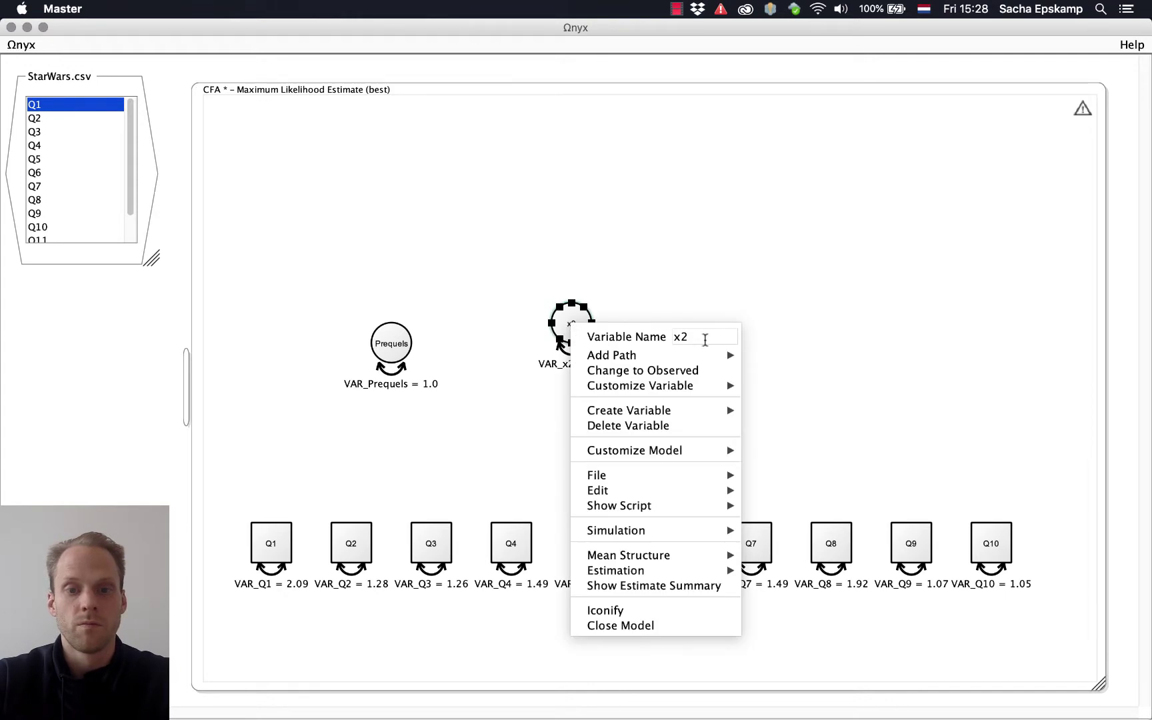
double_click(716, 341)
text(Originals)
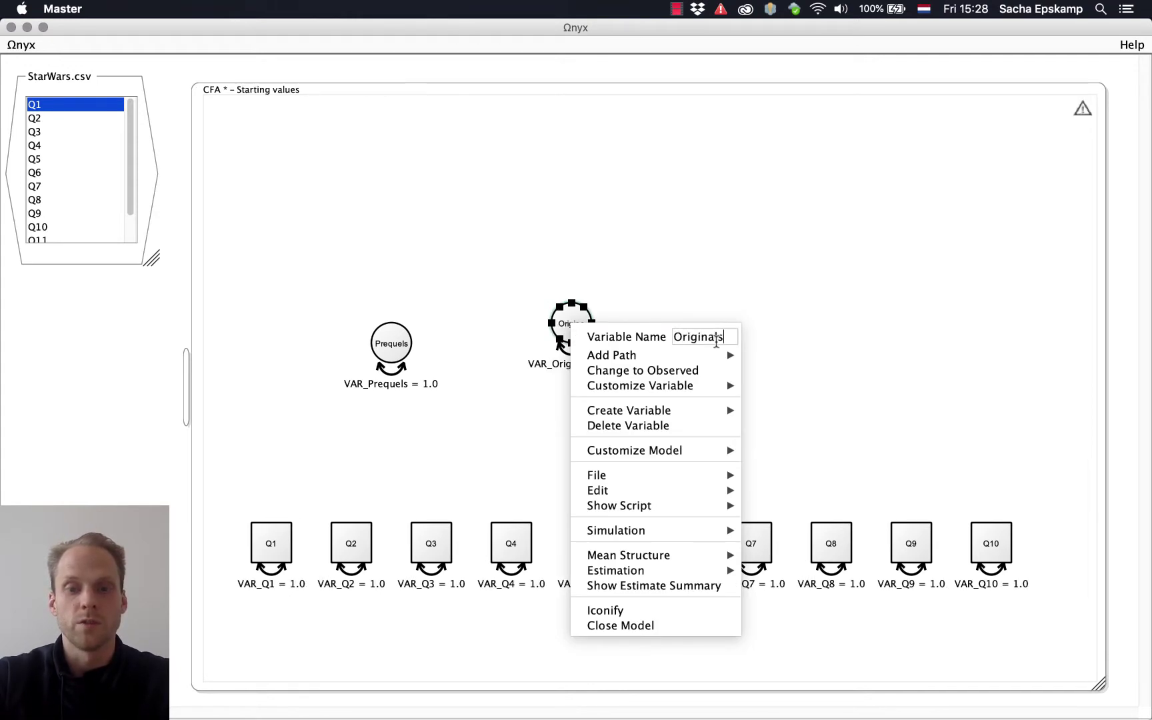
click(877, 352)
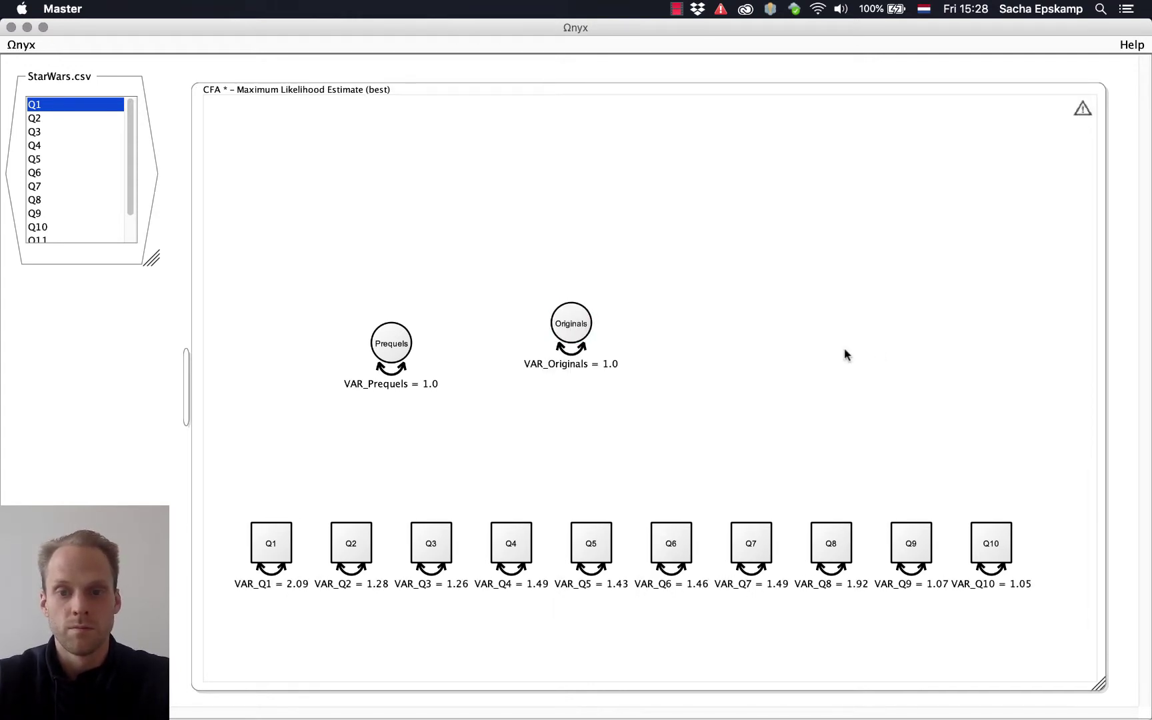
Rename the model as Sequels
right_click(843, 354)
double_click(967, 360)
text(S)
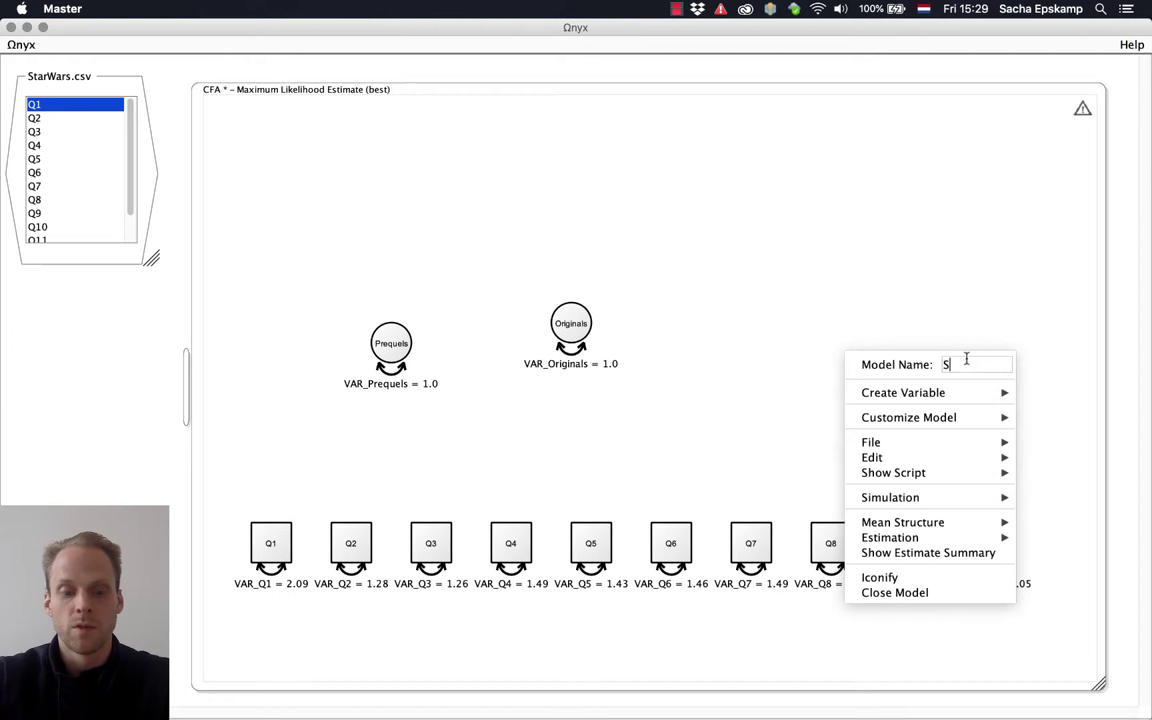
text(equels)
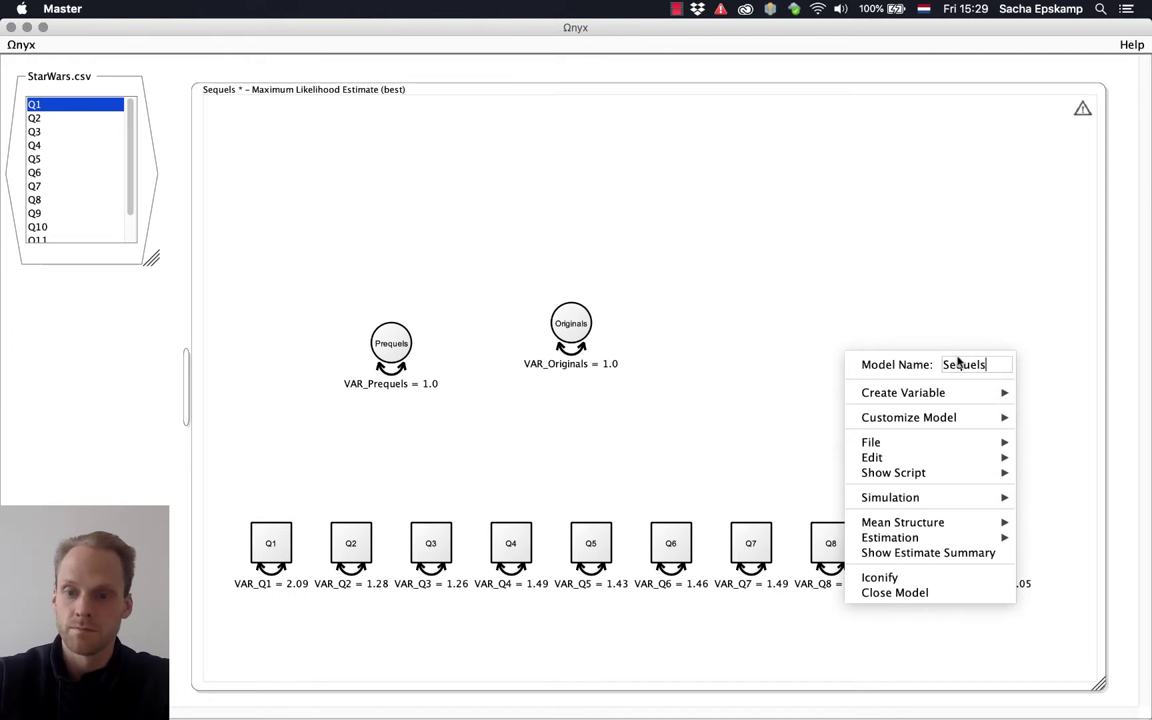
key(Return)
Add a third latent variable above Q7, beside Originals, and name it Sequels
double_click(745, 325)
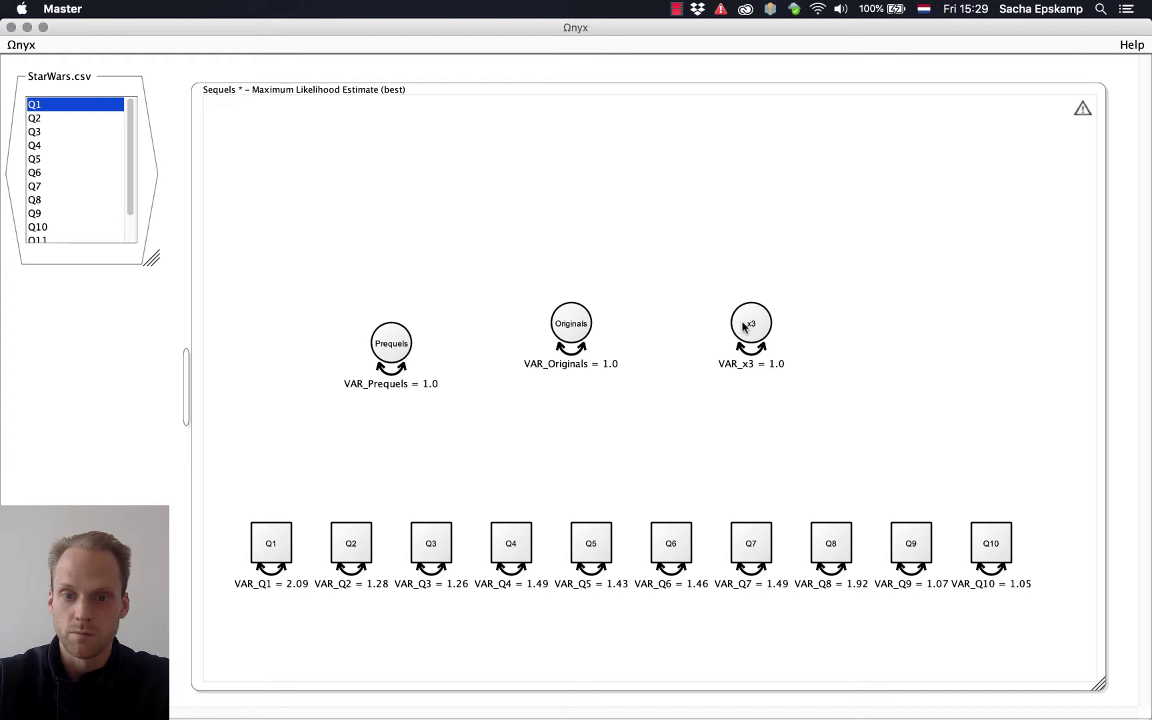
right_click(746, 324)
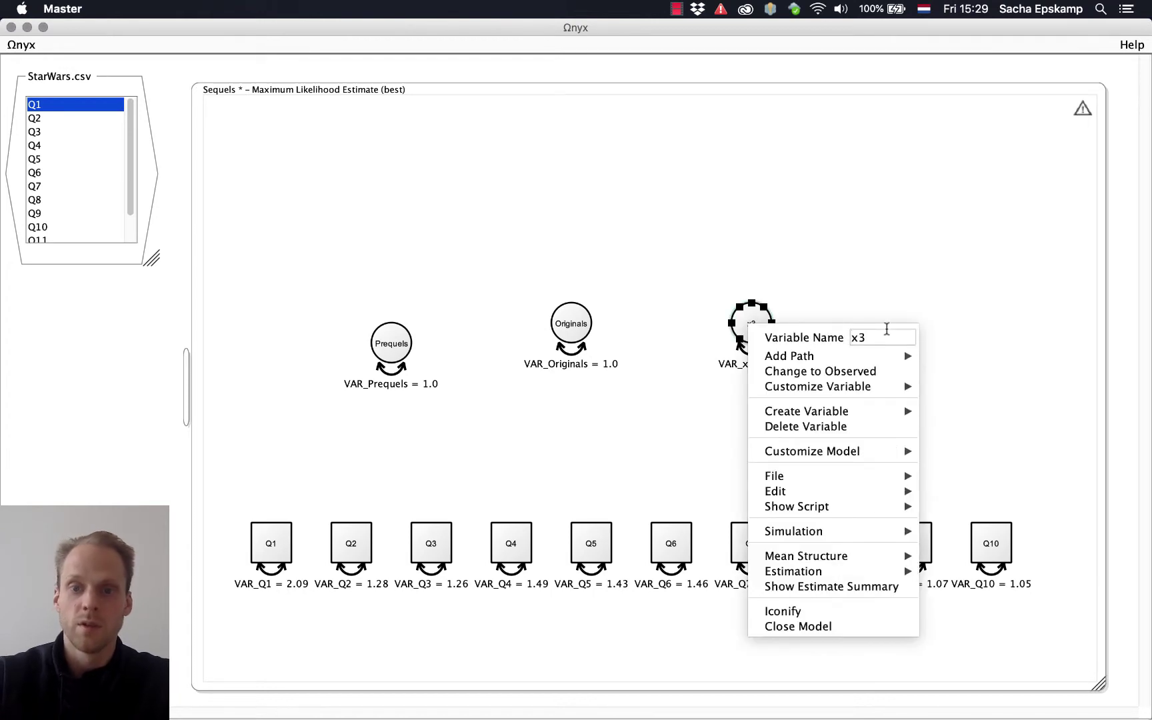
key(BackSpace)
key(BackSpace)
text(Sequels)
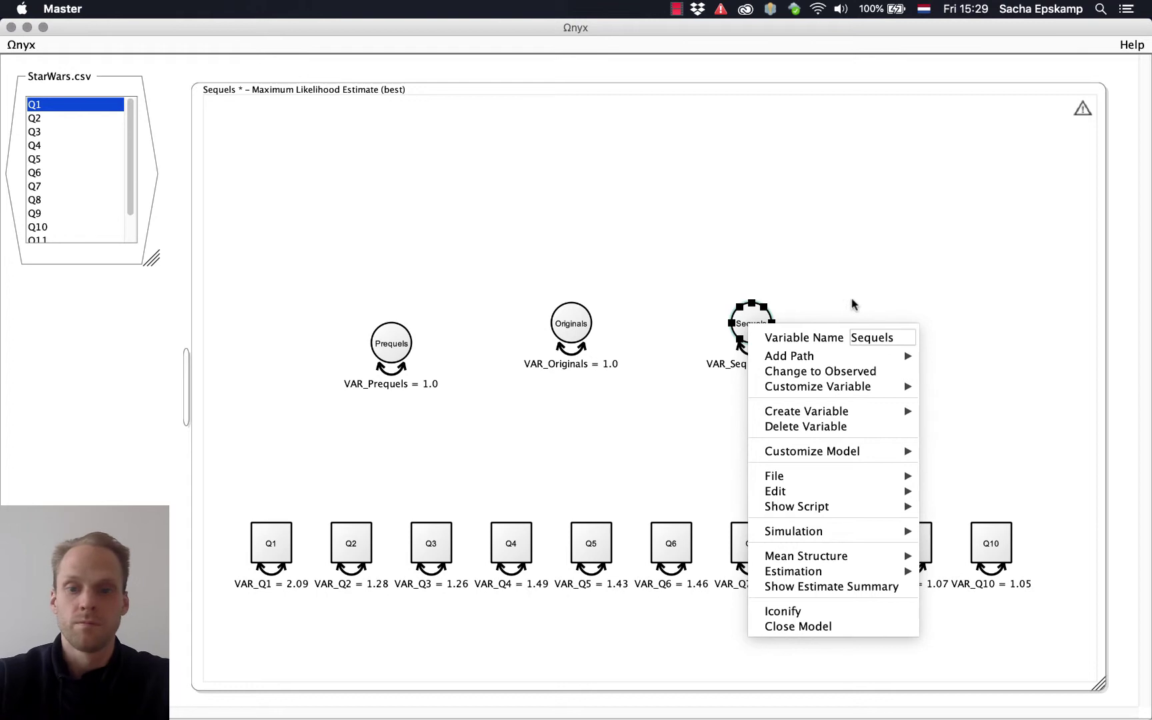
key(Return)
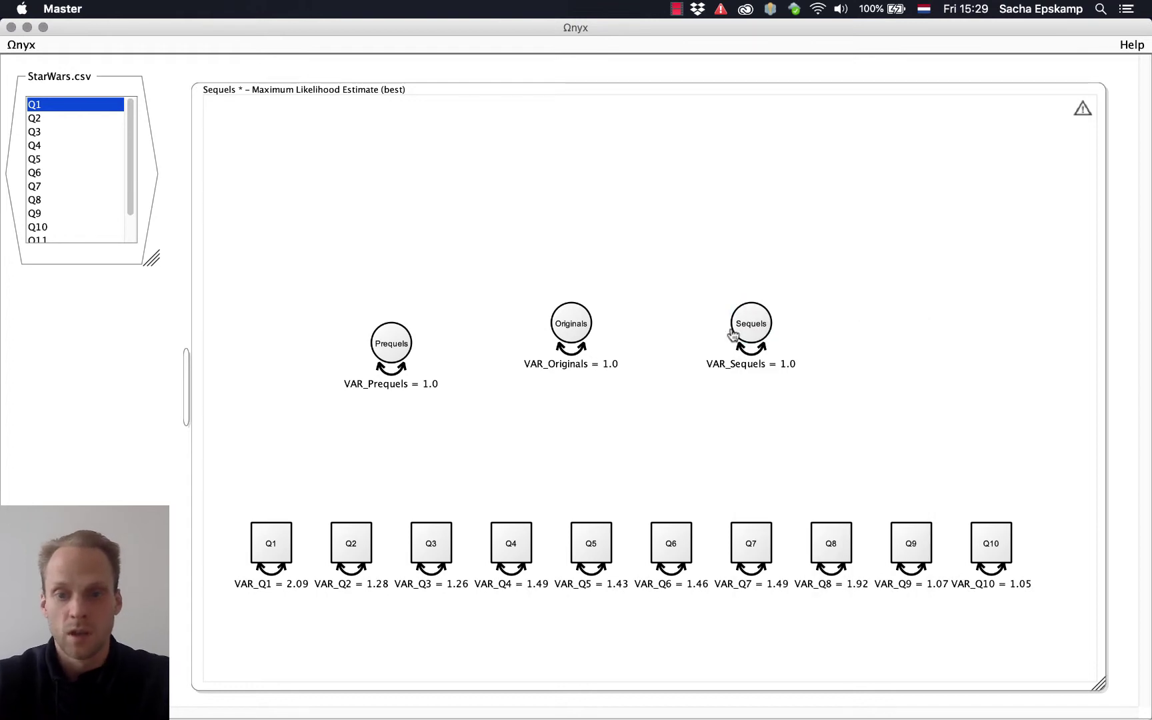
Arrange Prequels, Originals and Sequels in one level row, spread out above the Q1–Q10 indicators
drag(756, 323, 836, 363)
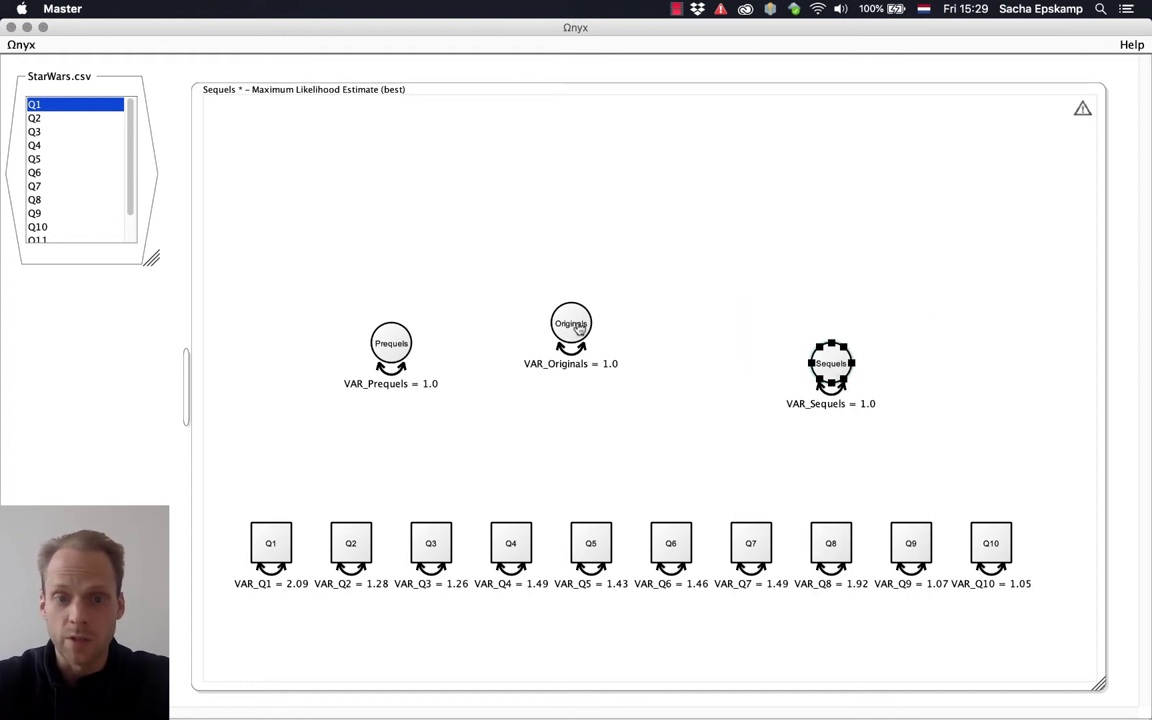
drag(575, 326, 657, 348)
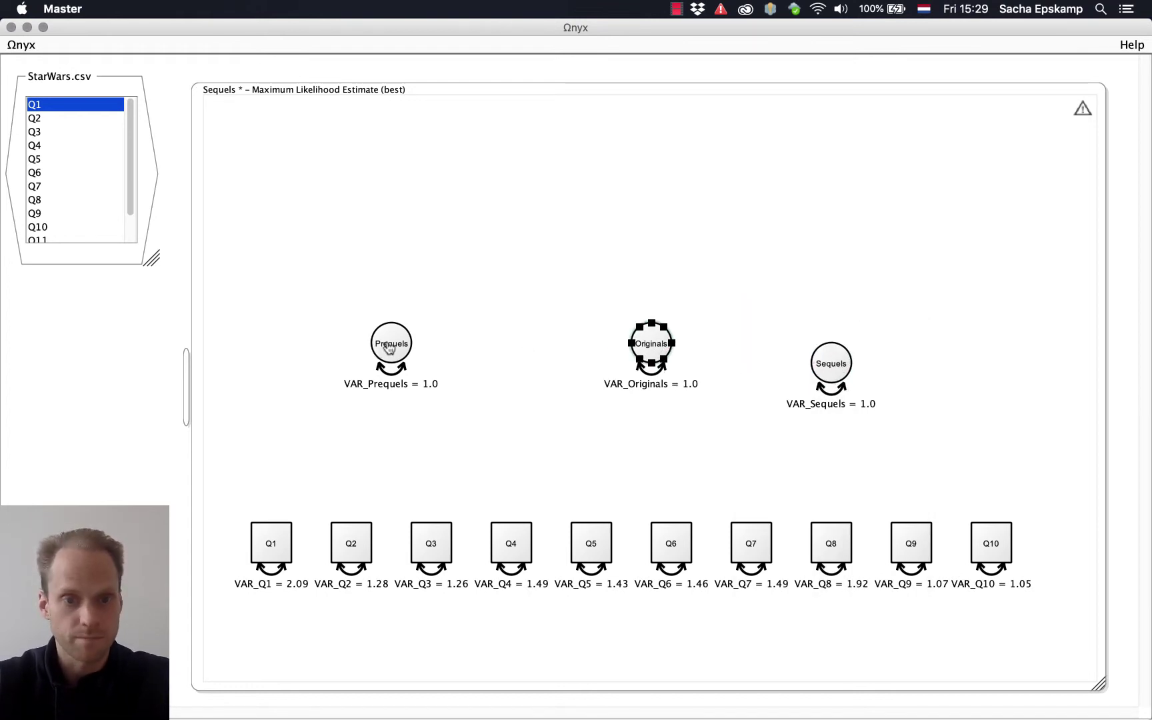
drag(400, 347, 420, 307)
drag(673, 352, 654, 313)
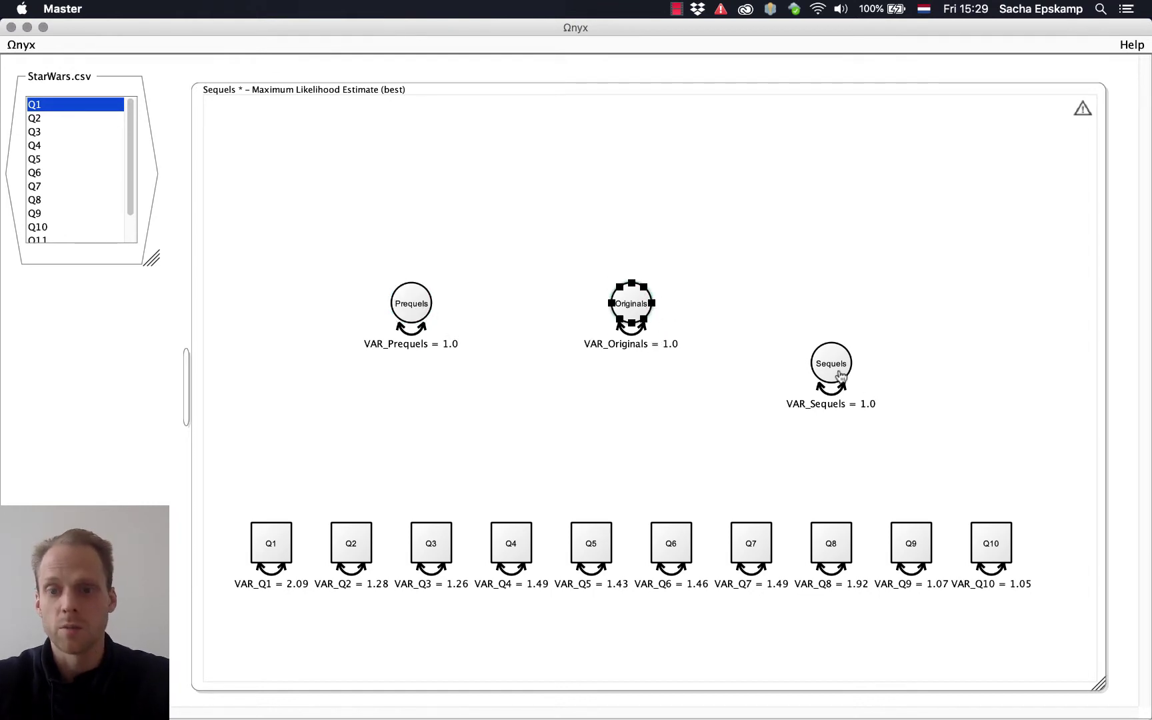
drag(842, 379, 844, 323)
click(546, 529)
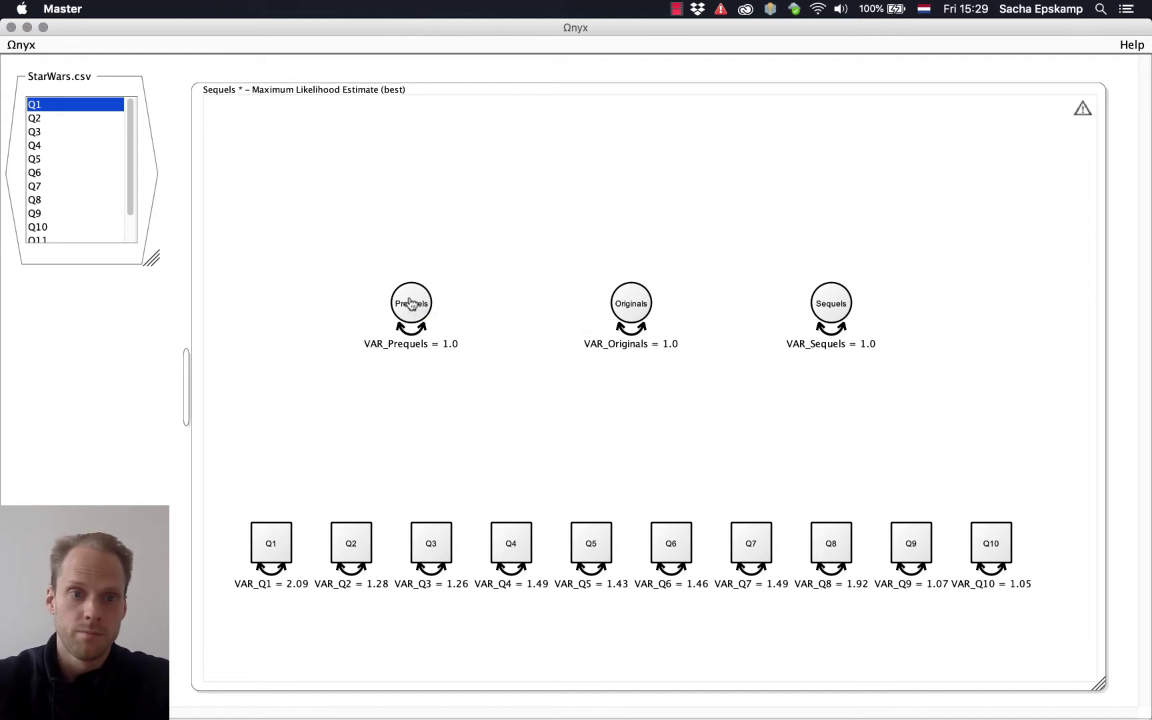
Draw factor loading paths from Prequels to Q1, Q2, Q3 and Q4
drag(411, 304, 304, 509)
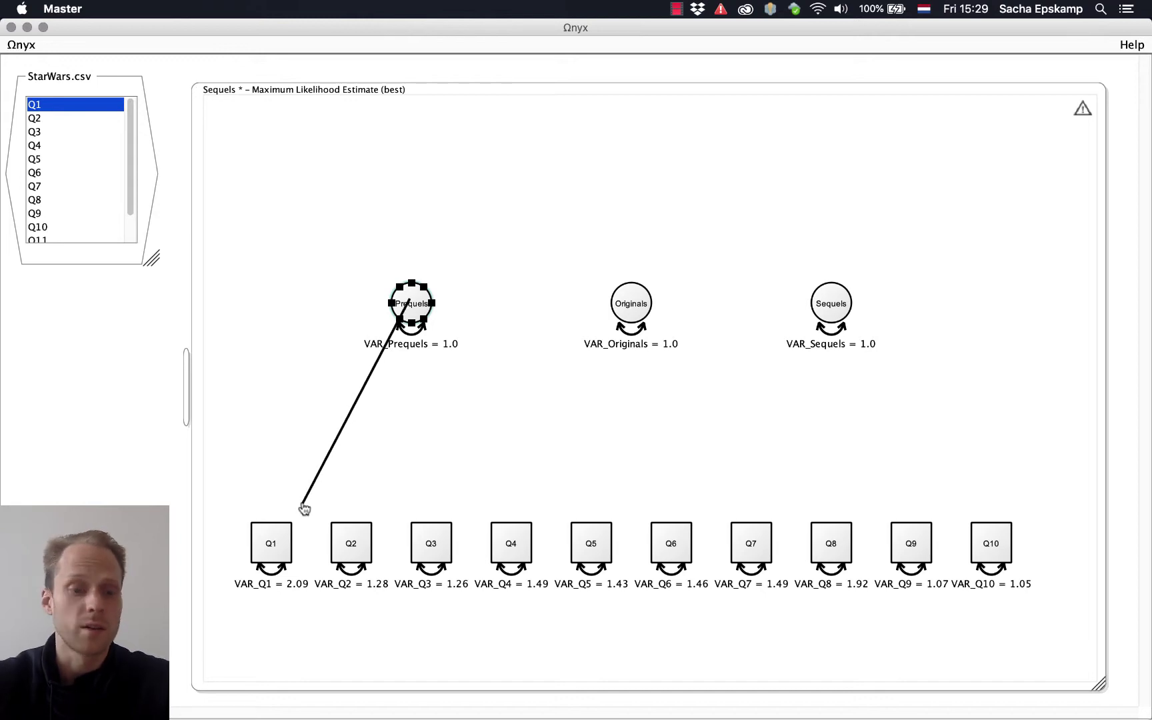
drag(303, 508, 277, 548)
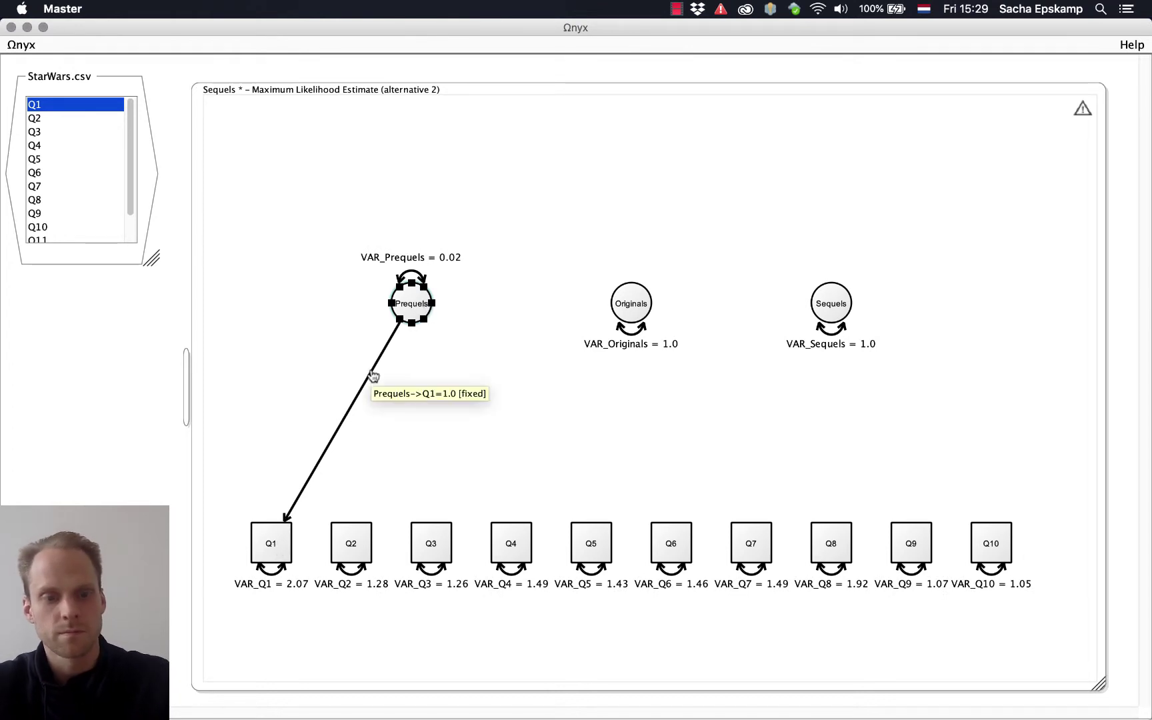
drag(429, 327, 349, 536)
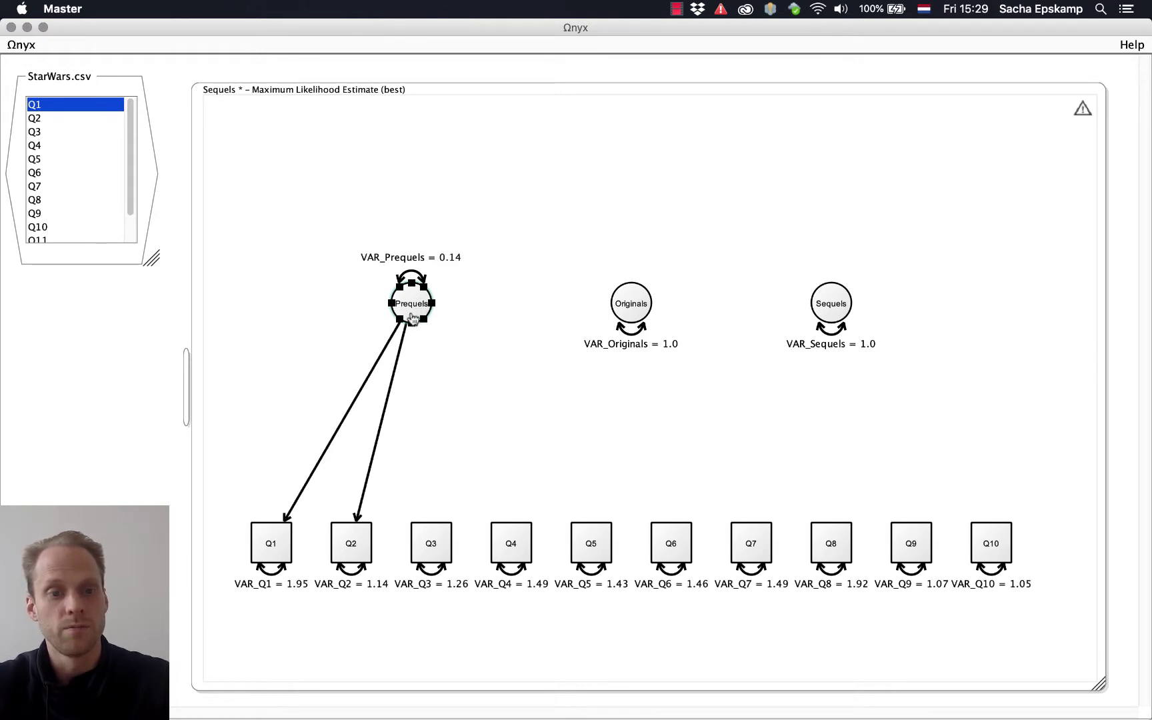
drag(413, 318, 435, 546)
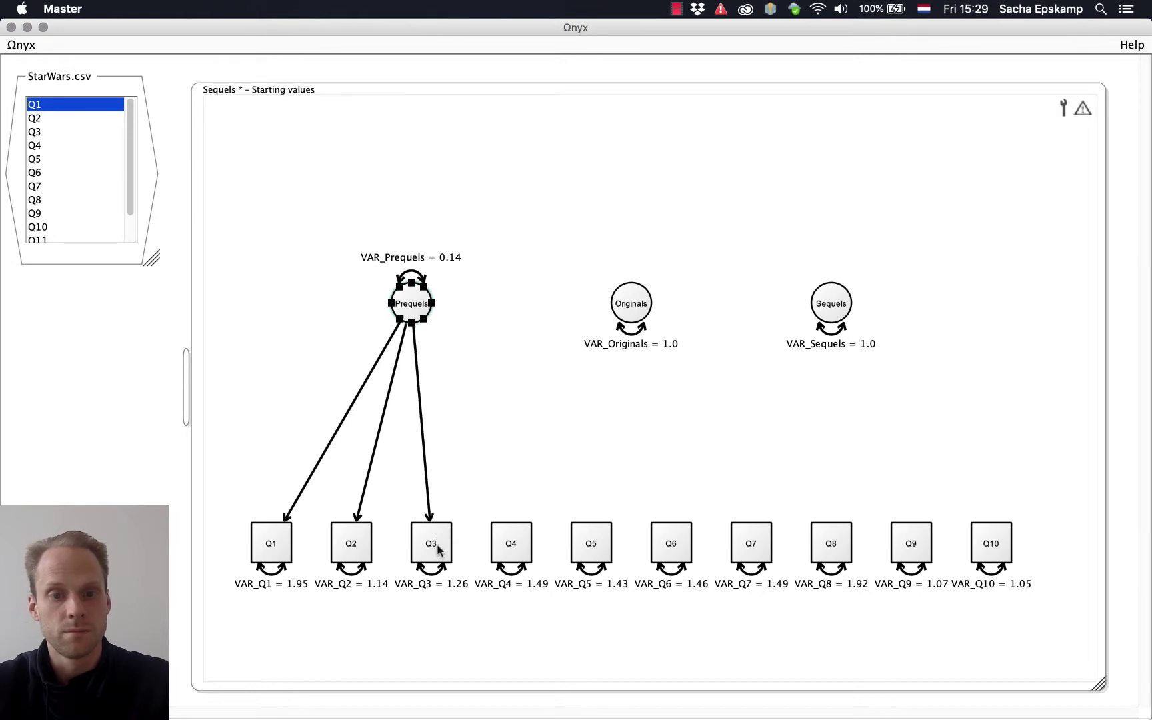
drag(412, 308, 526, 543)
Draw loading paths from Originals to Q5, Q6, Q7 and Q1, and from Sequels to Q8, Q9, Q10 and Q1
drag(632, 305, 663, 548)
drag(627, 304, 740, 543)
drag(833, 308, 838, 540)
drag(839, 307, 913, 542)
drag(835, 311, 1003, 550)
drag(829, 308, 273, 547)
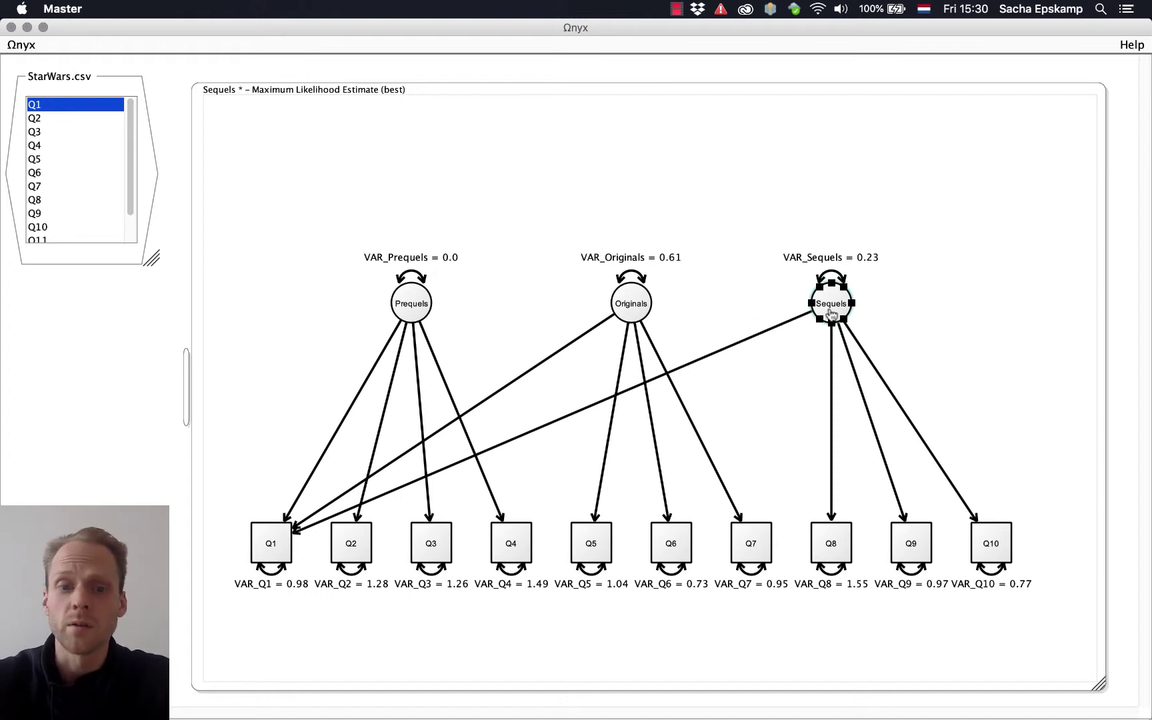
Select all factor loading paths between the latent variables and the indicators and make them free parameters
drag(252, 351, 1053, 495)
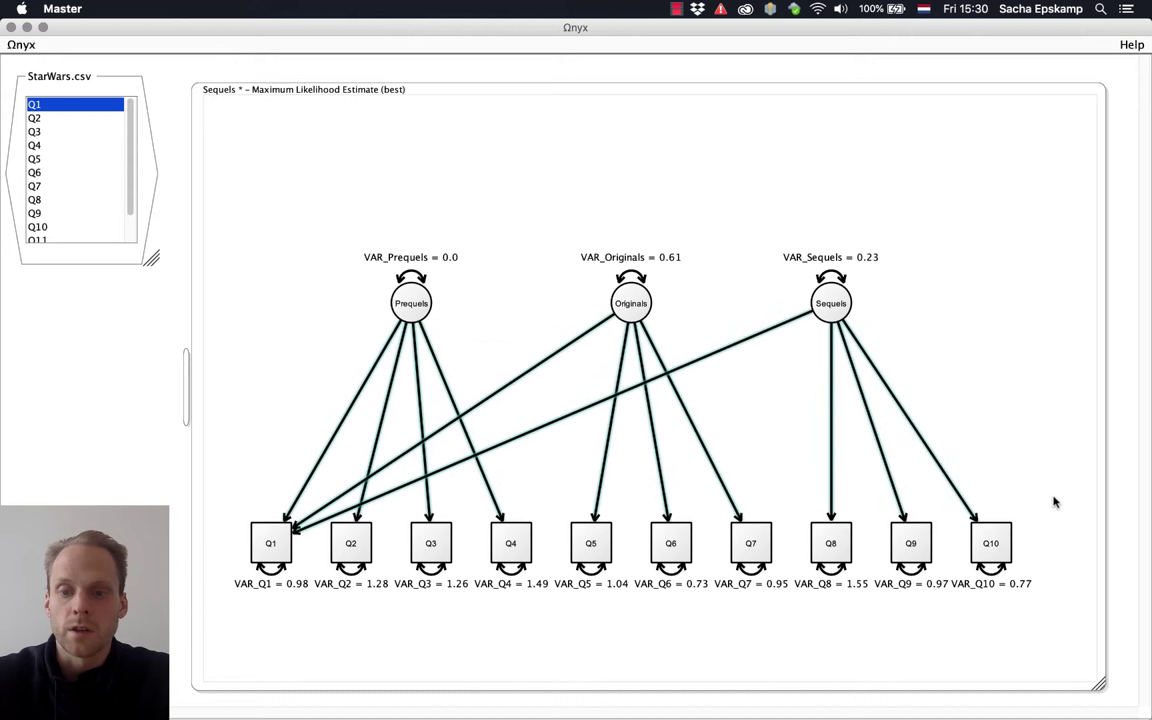
right_click(887, 391)
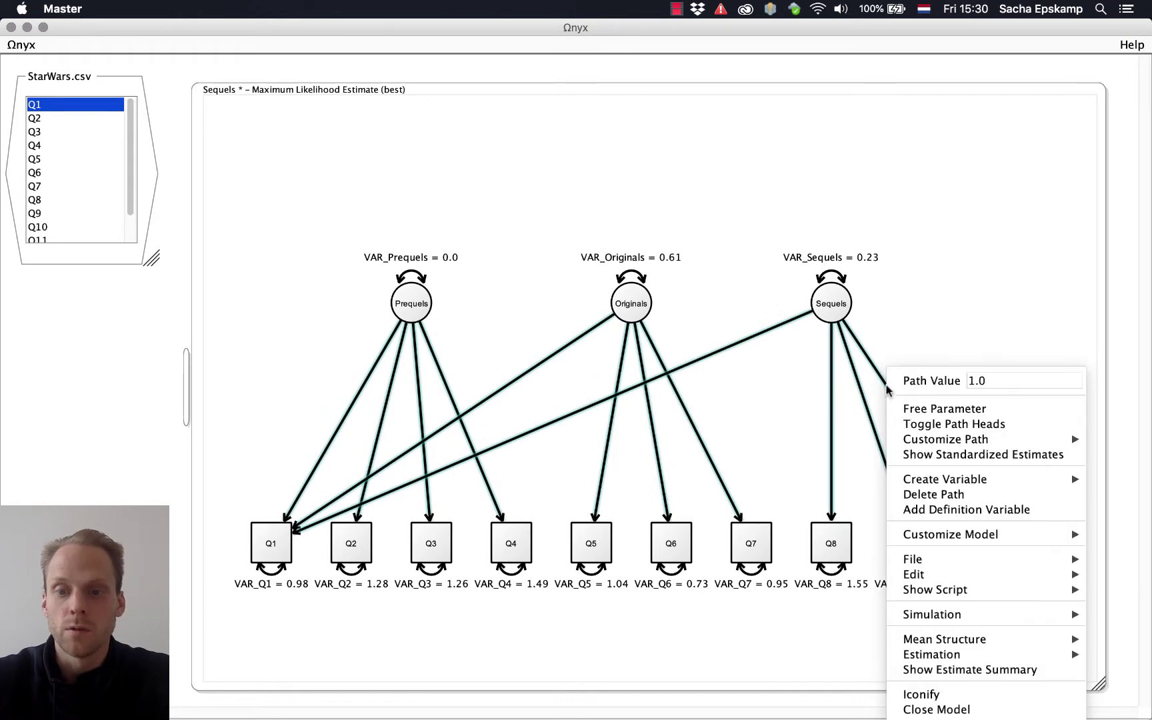
click(913, 409)
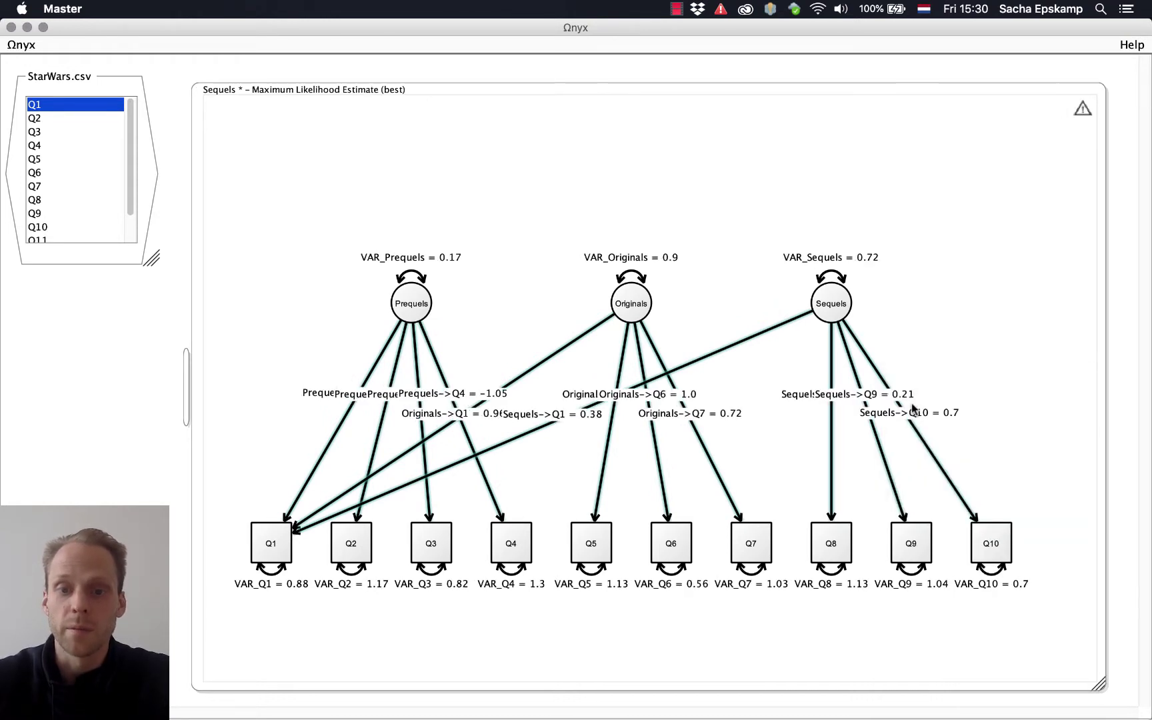
click(973, 355)
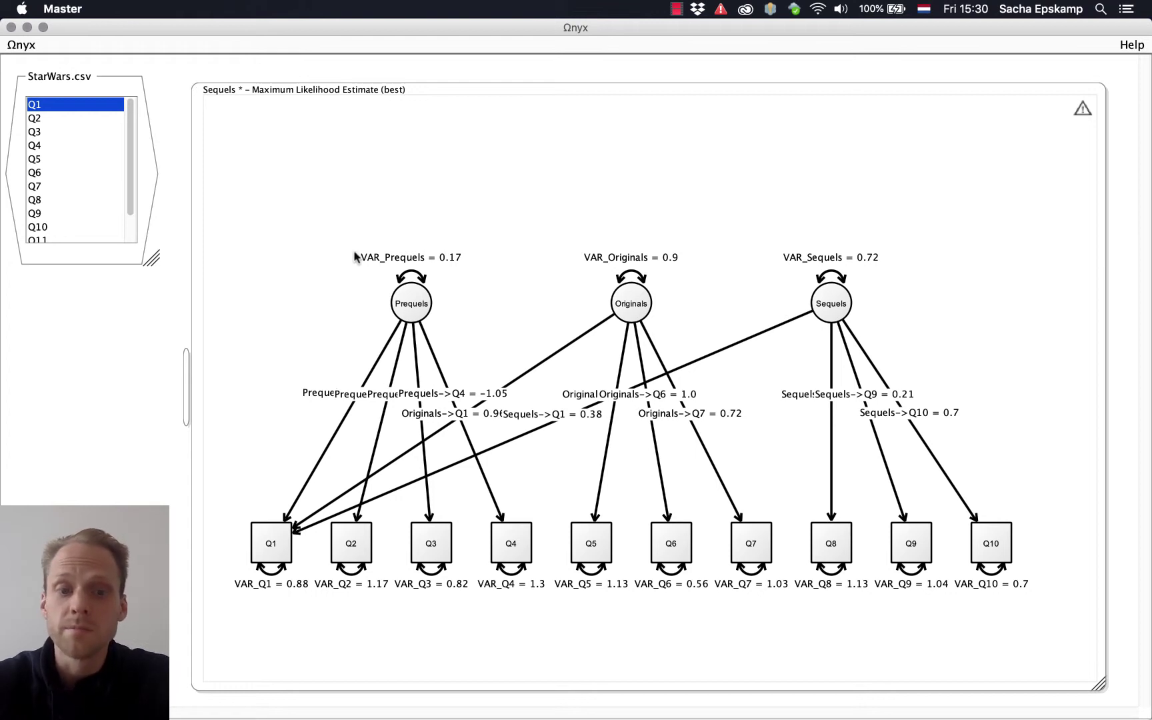
Fix the variances of Prequels, Originals and Sequels together and set their path value to 1
drag(333, 230, 890, 294)
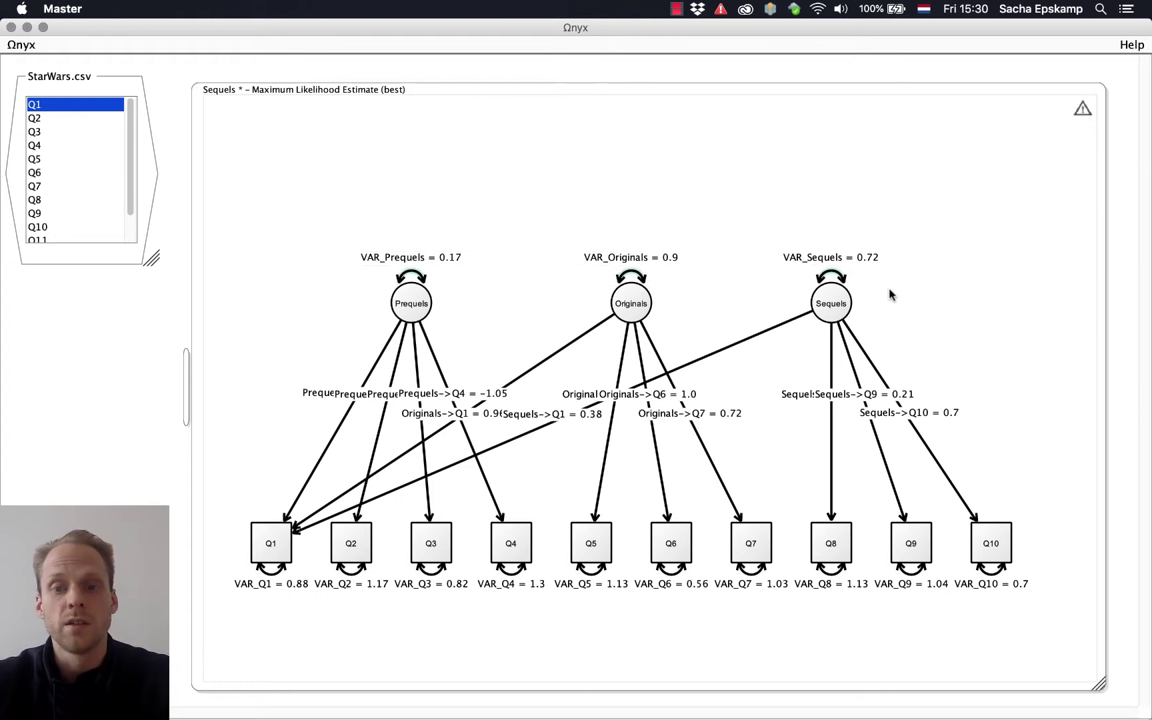
right_click(840, 277)
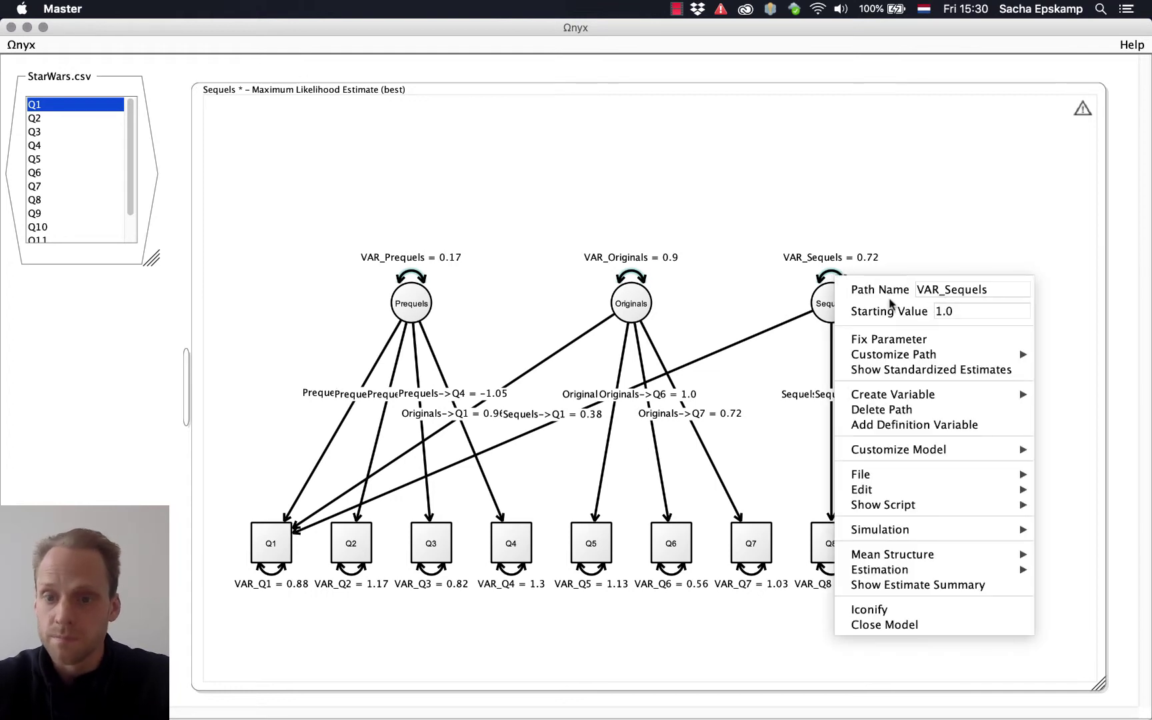
click(873, 338)
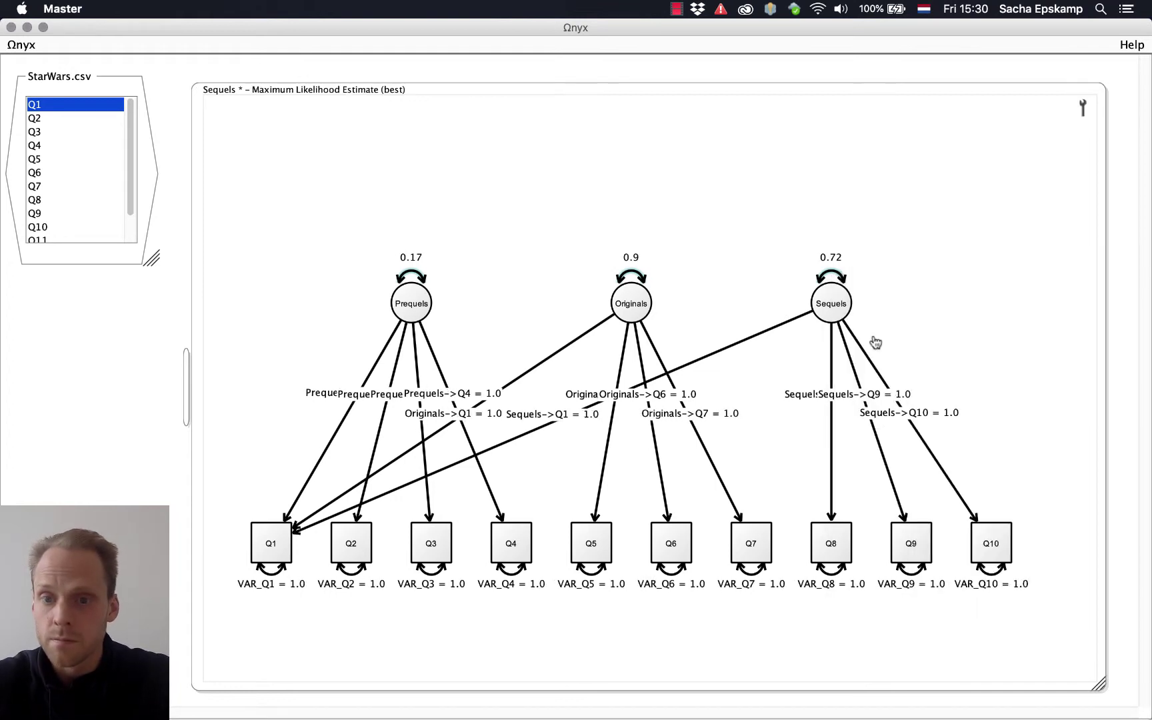
right_click(835, 278)
double_click(915, 285)
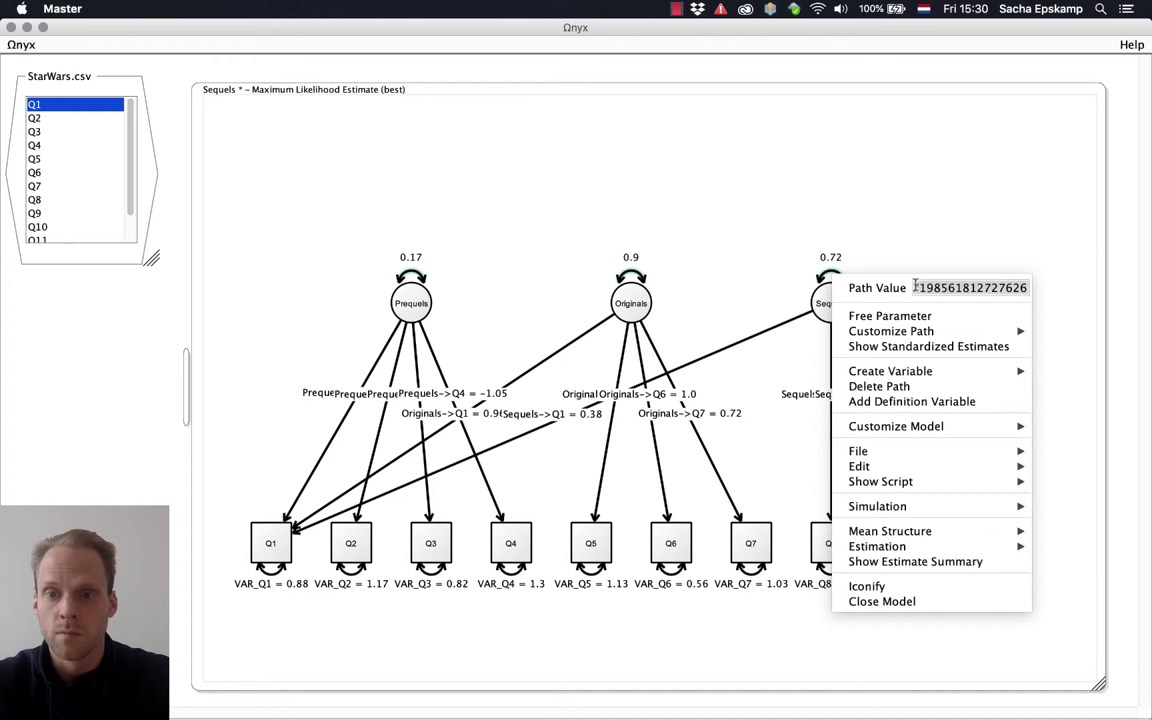
text(1)
click(875, 257)
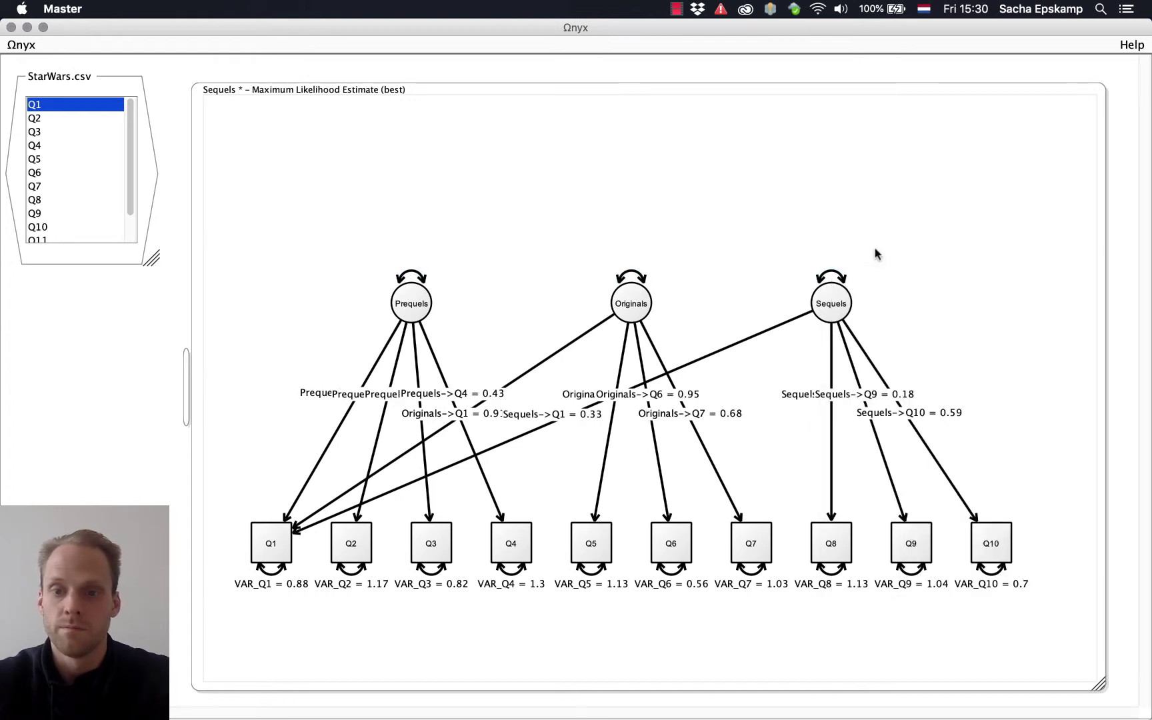
right_click(619, 273)
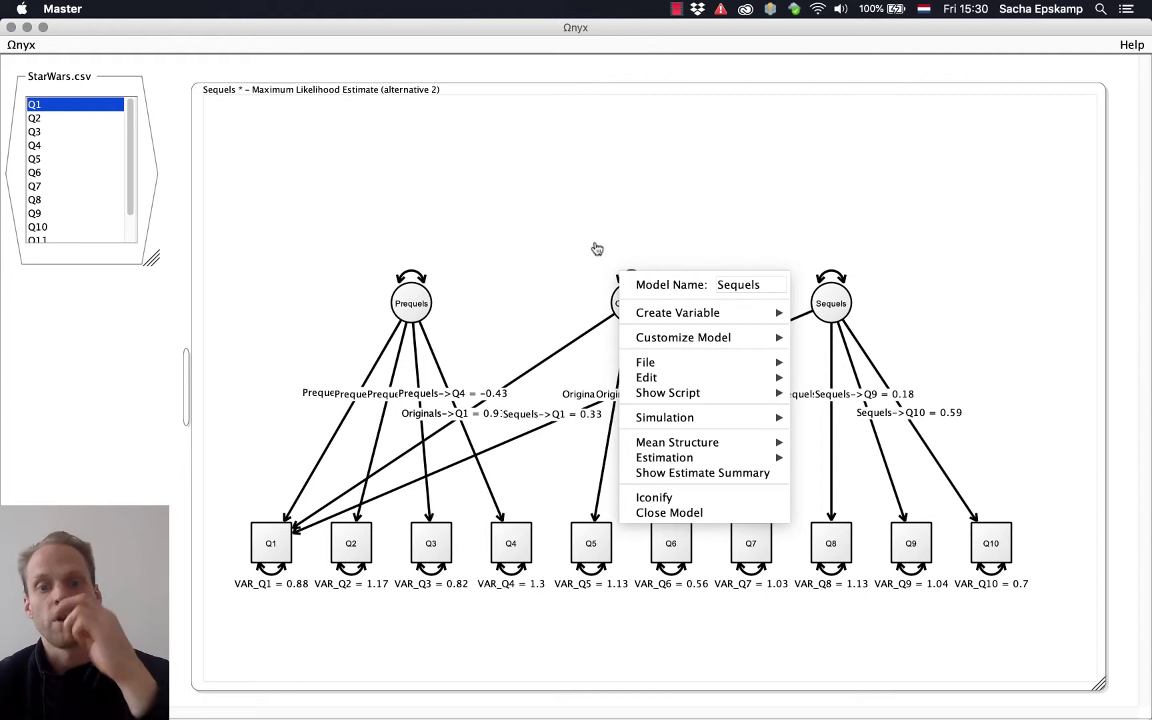
click(628, 274)
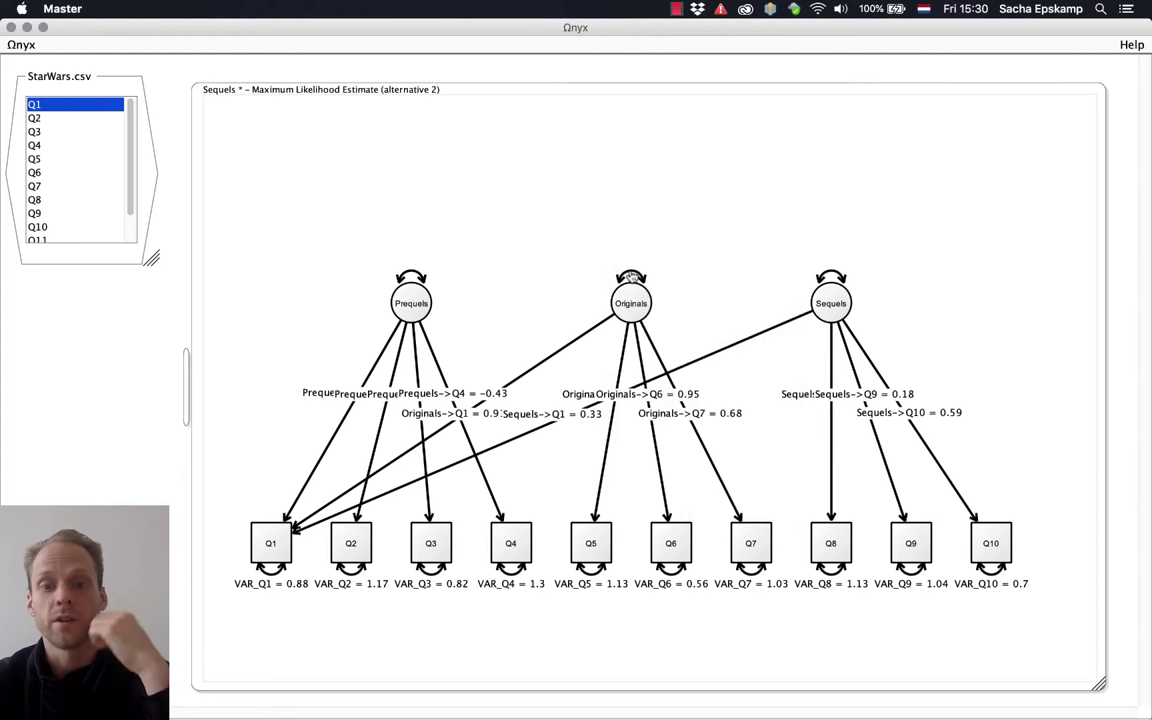
right_click(632, 276)
click(604, 250)
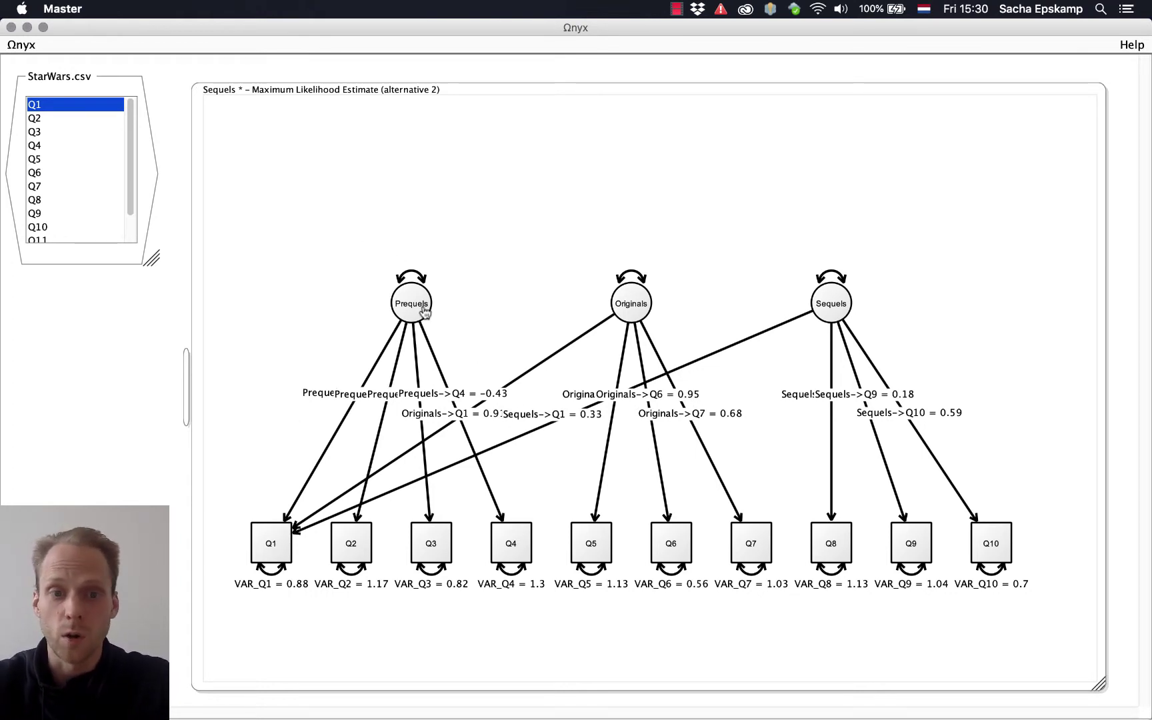
Connect Prequels, Originals and Sequels pairwise with covariance paths and arch the Prequels–Sequels path above the other two
mouse_move(424, 310)
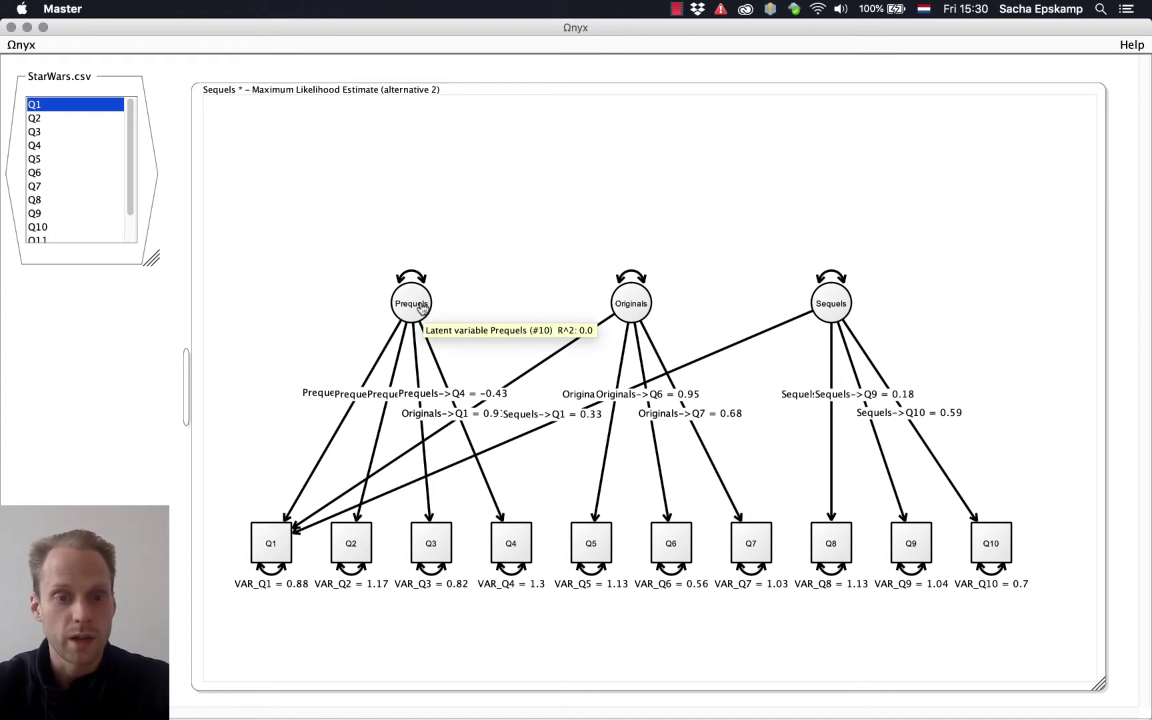
drag(422, 308, 398, 303)
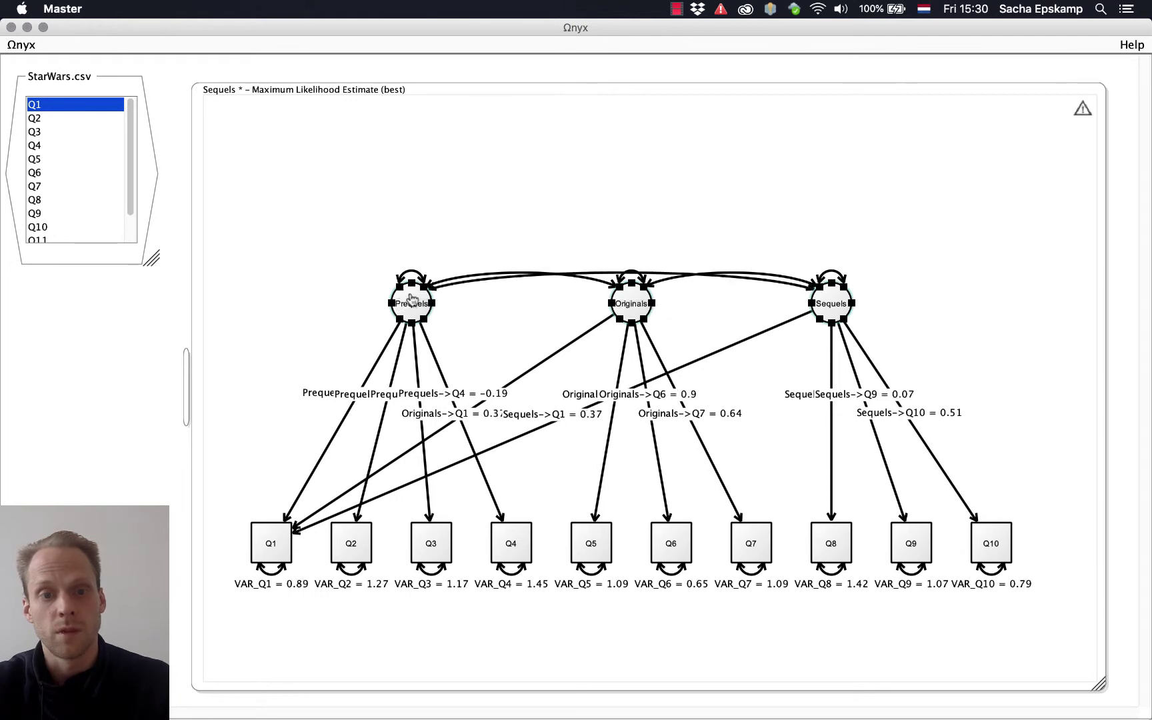
right_click(597, 271)
click(598, 271)
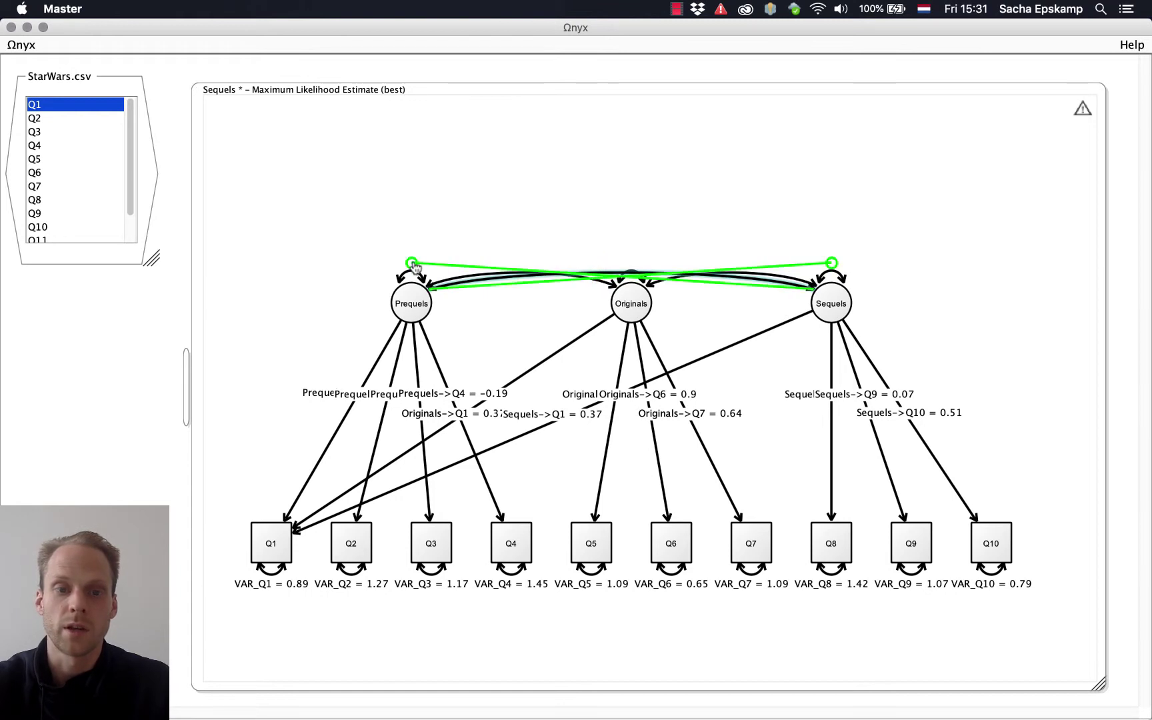
drag(412, 265, 435, 178)
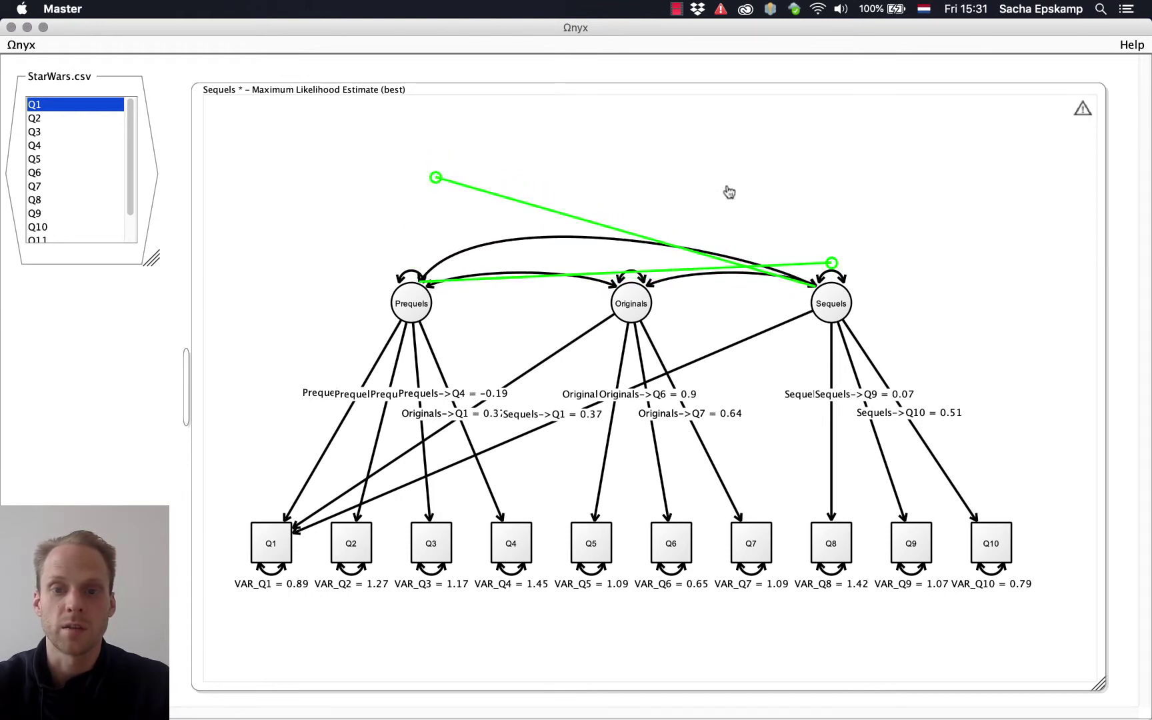
drag(832, 263, 842, 210)
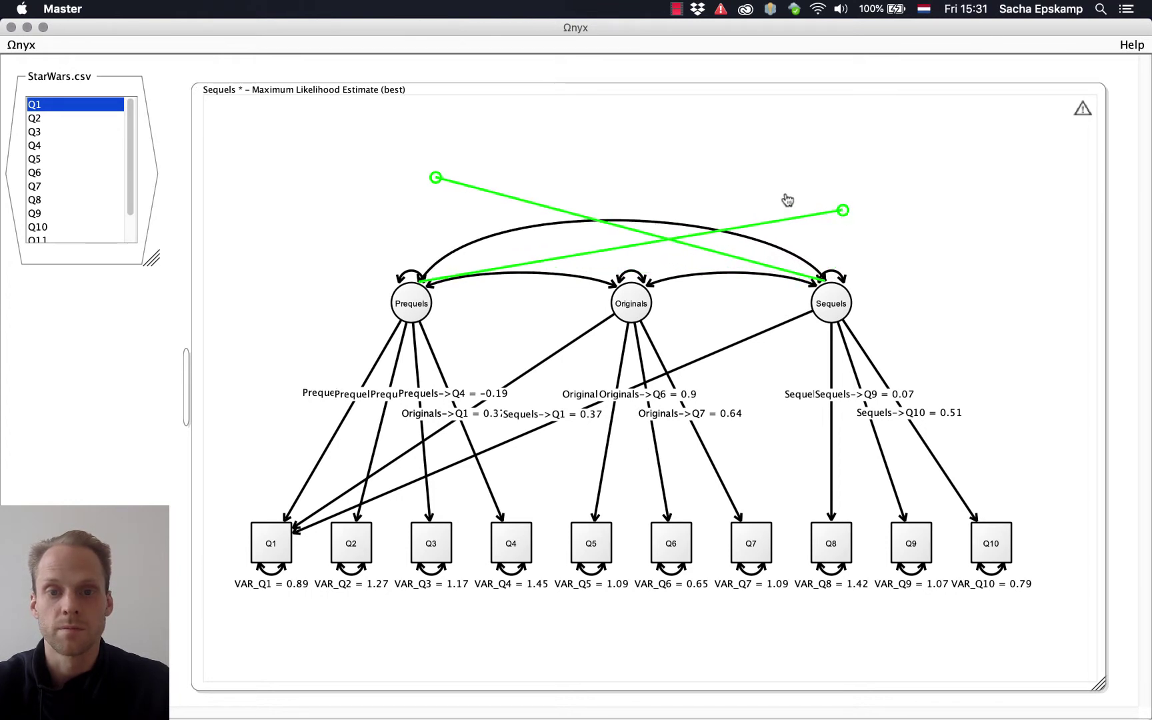
Make the three covariance paths between Prequels, Originals and Sequels free parameters
right_click(729, 231)
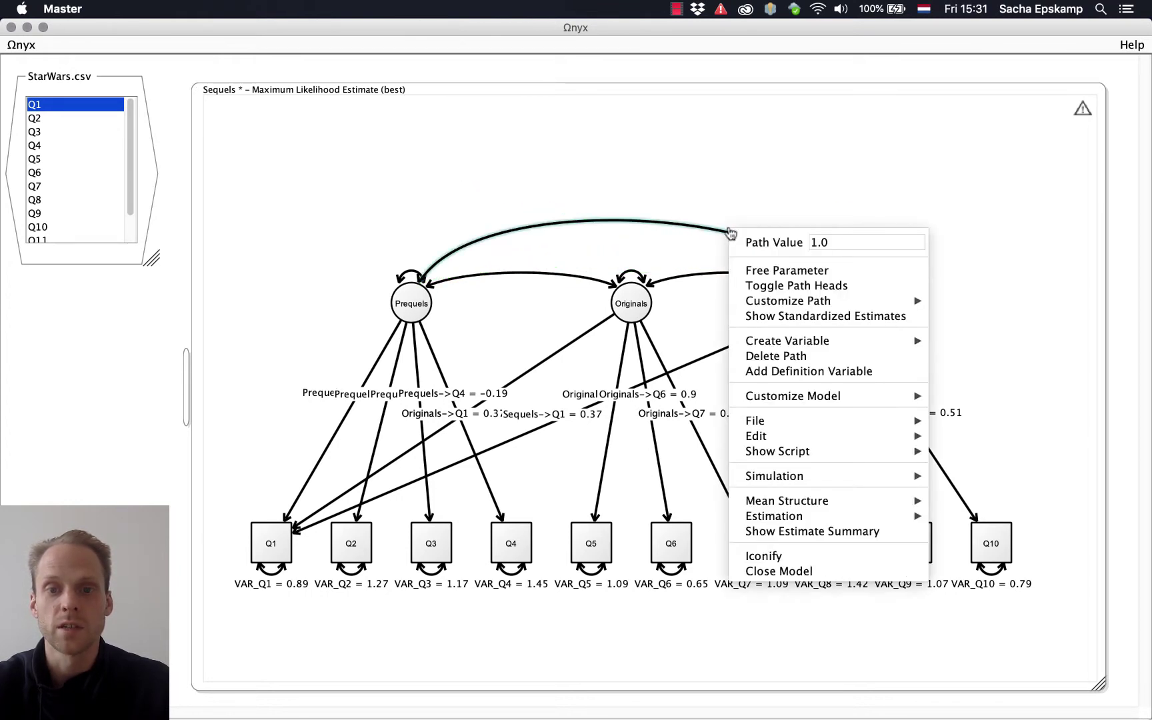
click(744, 267)
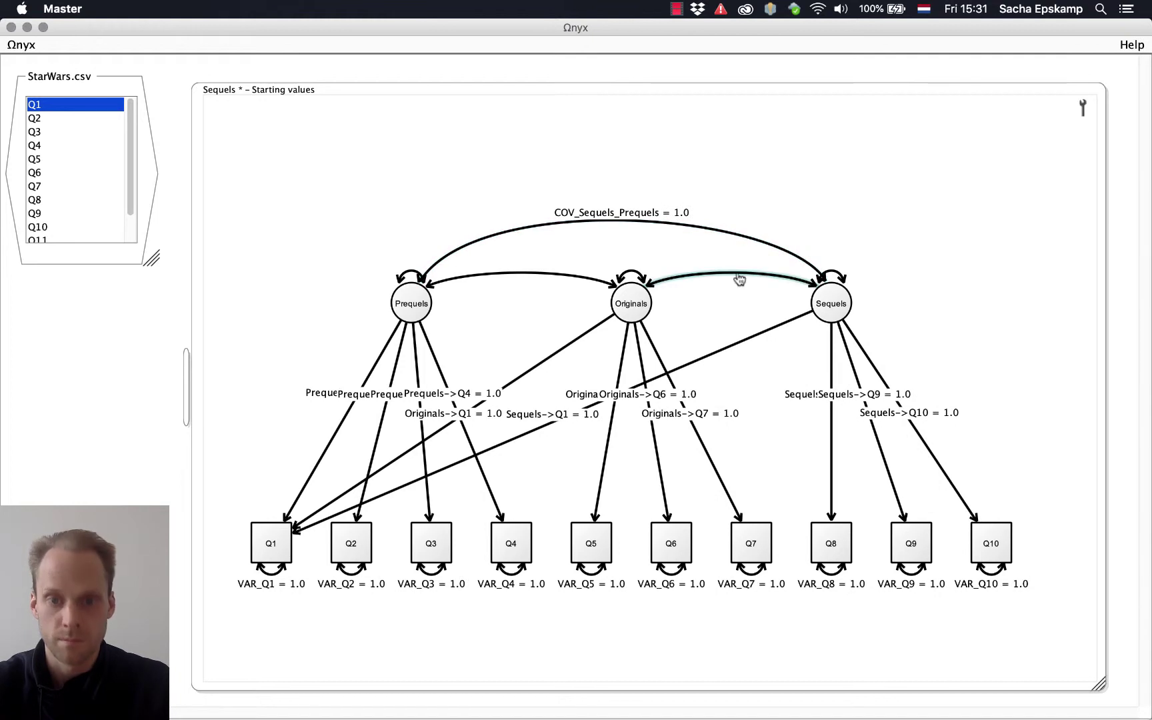
right_click(737, 278)
click(774, 313)
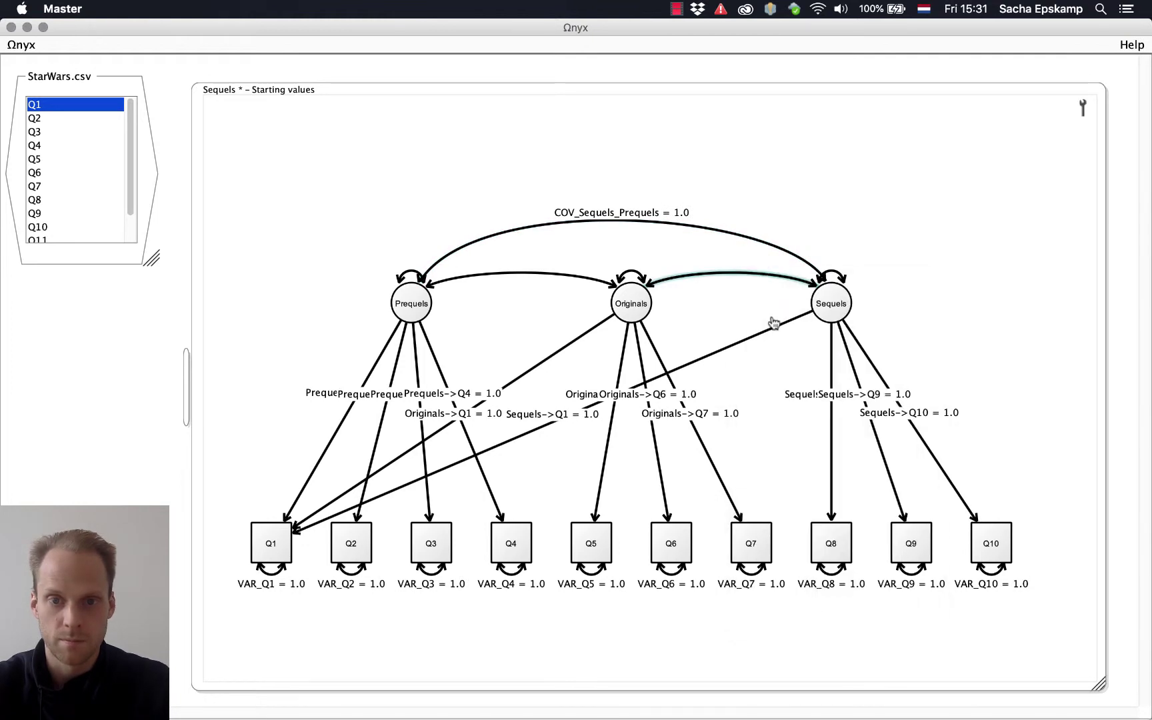
right_click(592, 282)
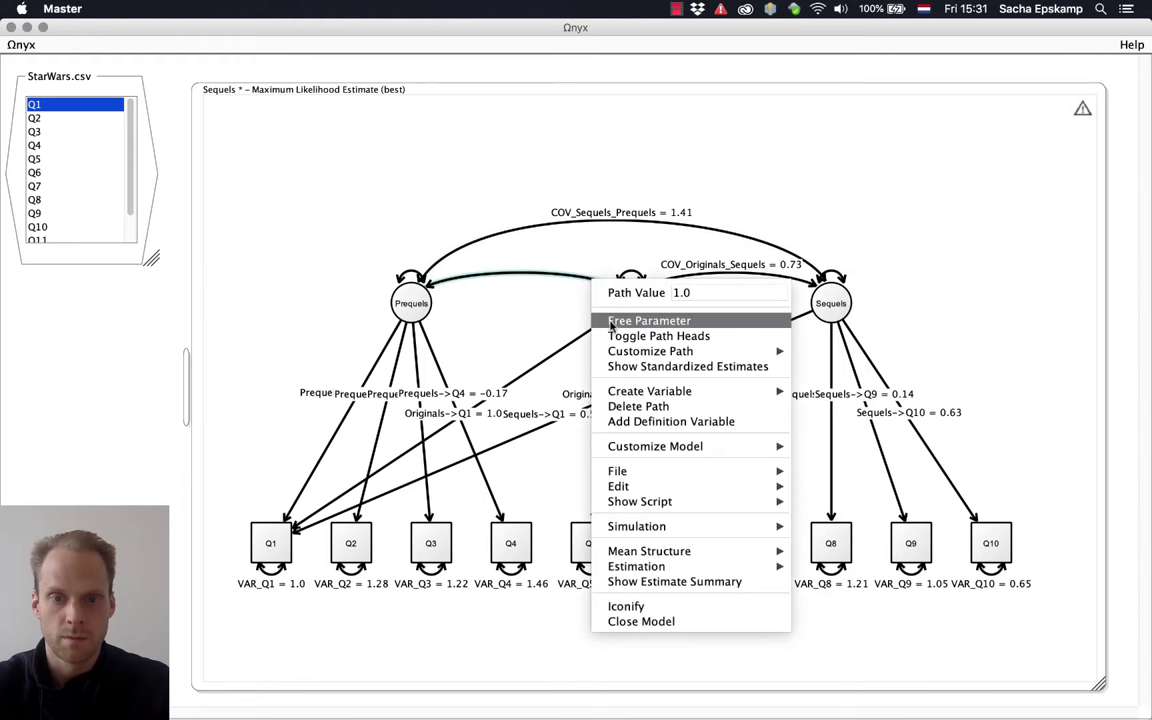
click(615, 319)
Rearrange the diagram by placing Q1 above the latent variables, centred over Originals, and shifting the three latent variables slightly down
drag(281, 535, 644, 151)
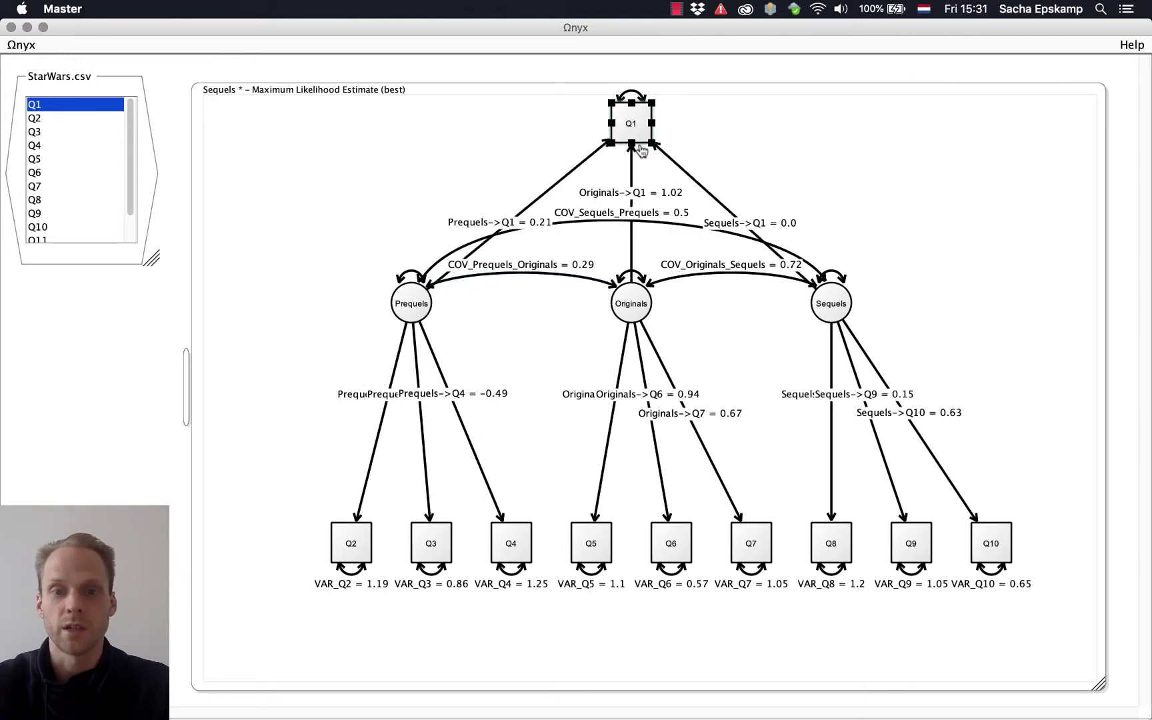
drag(318, 209, 973, 331)
drag(837, 314, 885, 363)
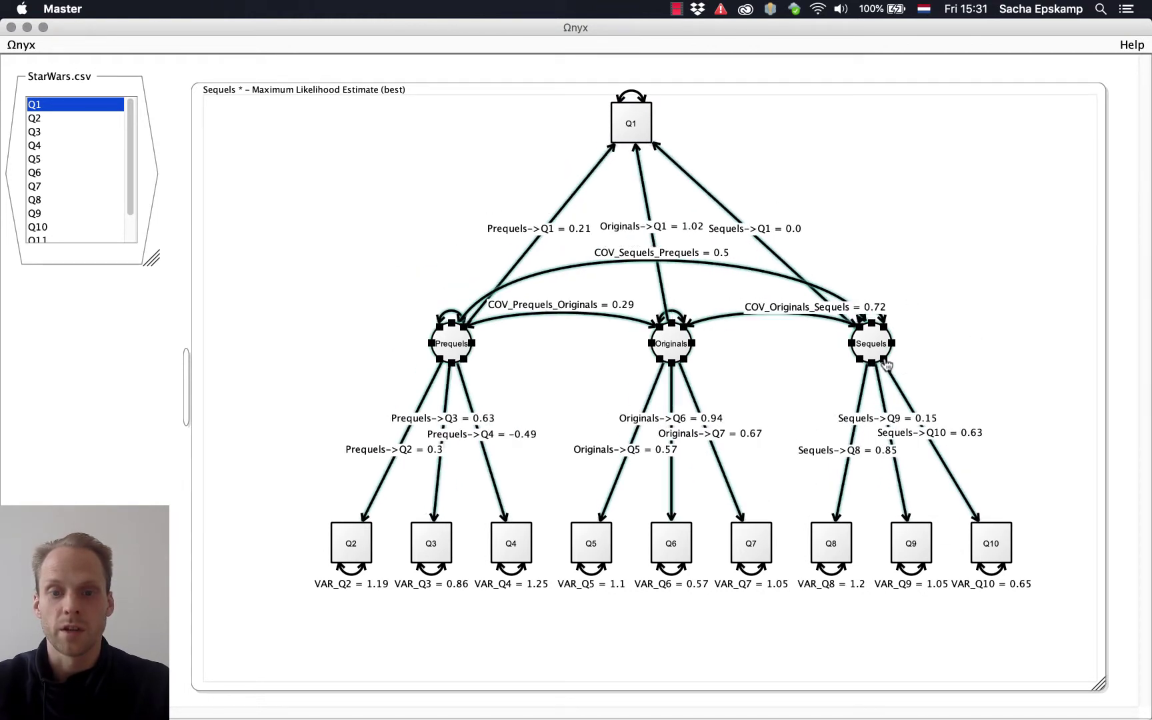
click(777, 360)
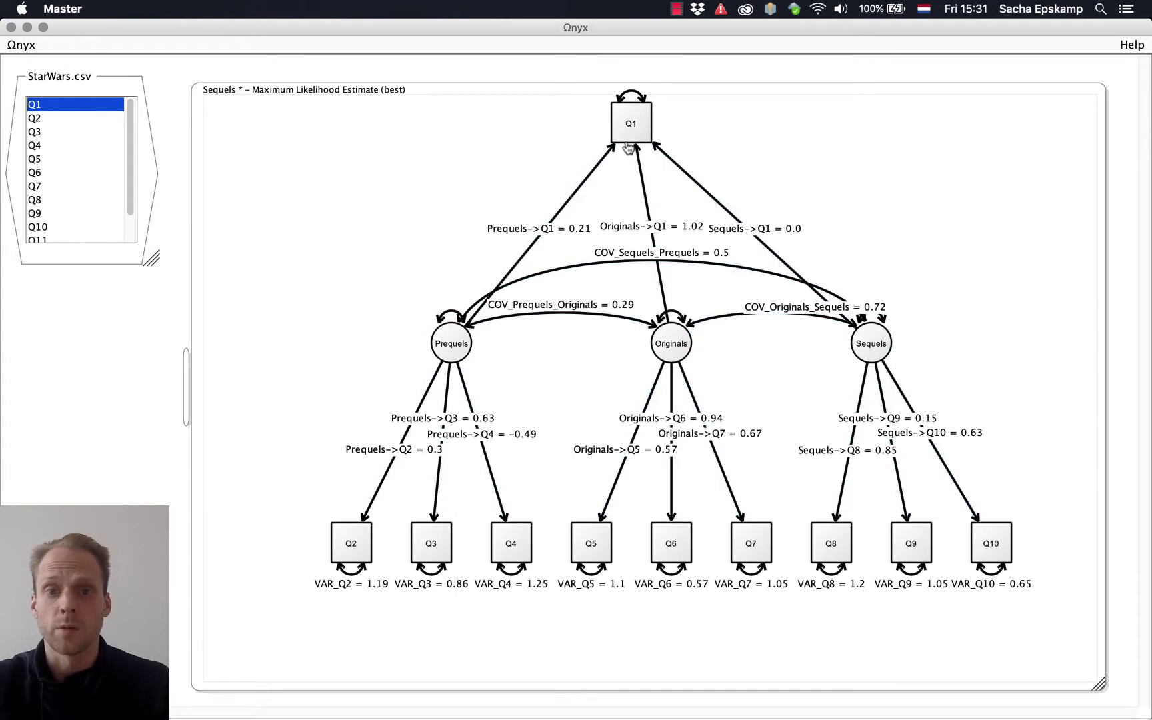
click(631, 132)
drag(631, 133, 683, 175)
click(858, 172)
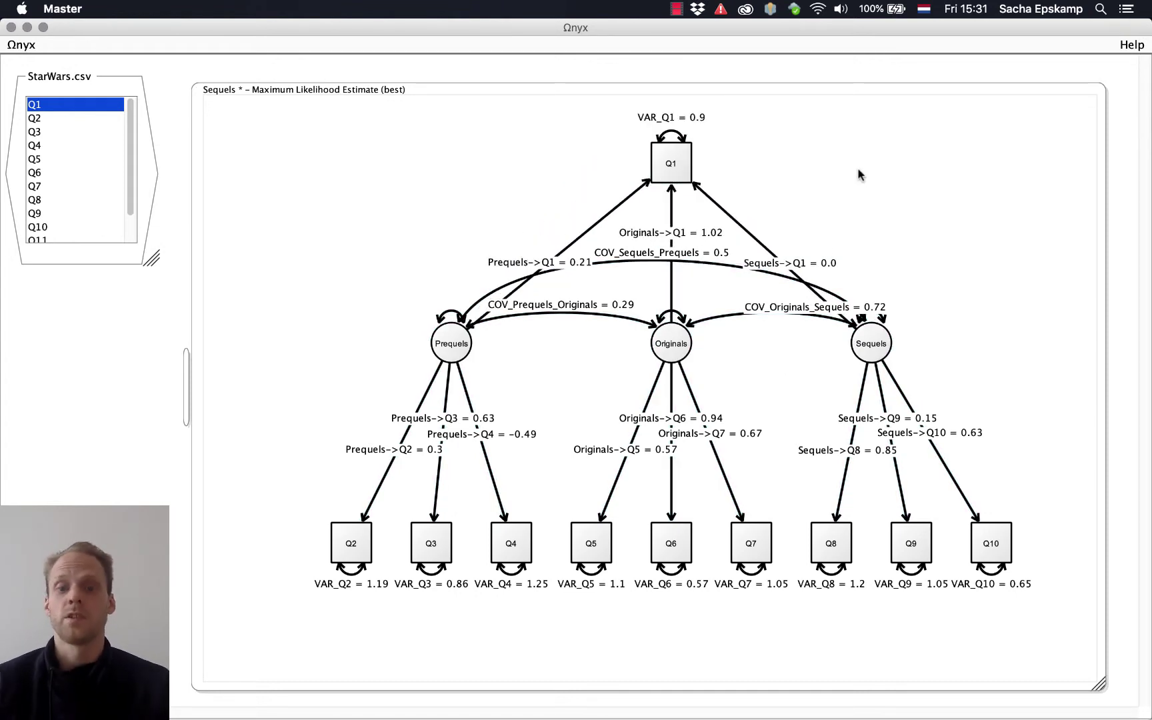
Show the model's estimate summary, enlarge it and place it over the diagram
right_click(487, 197)
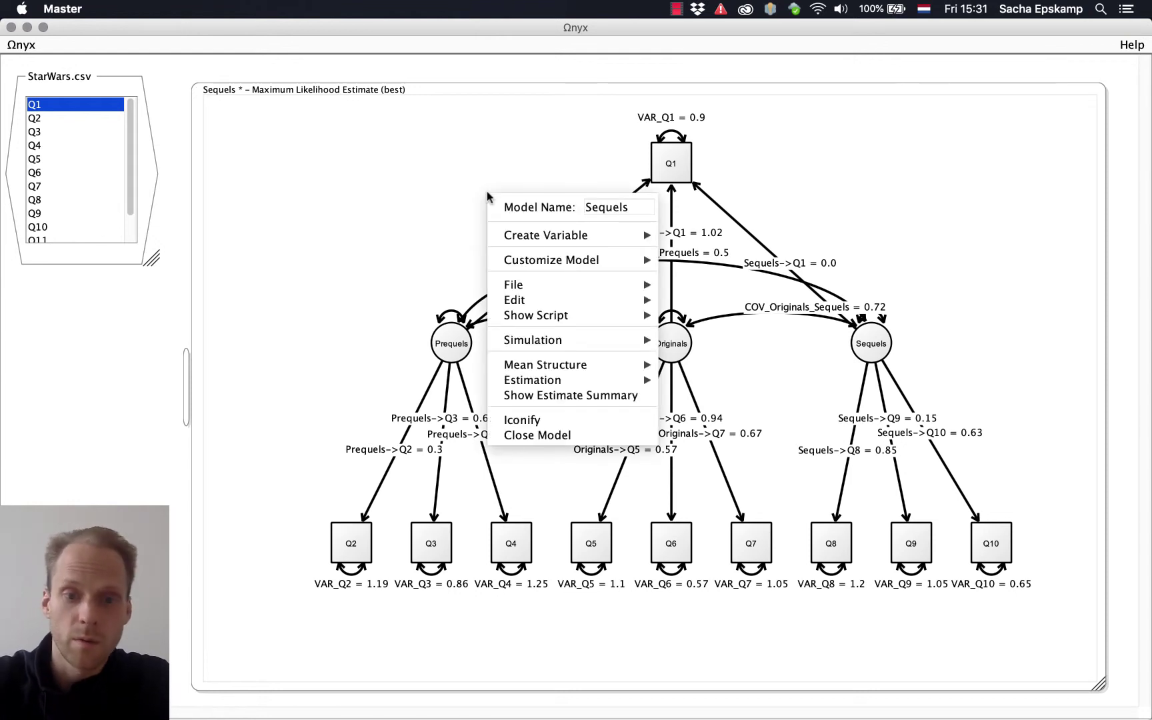
click(522, 395)
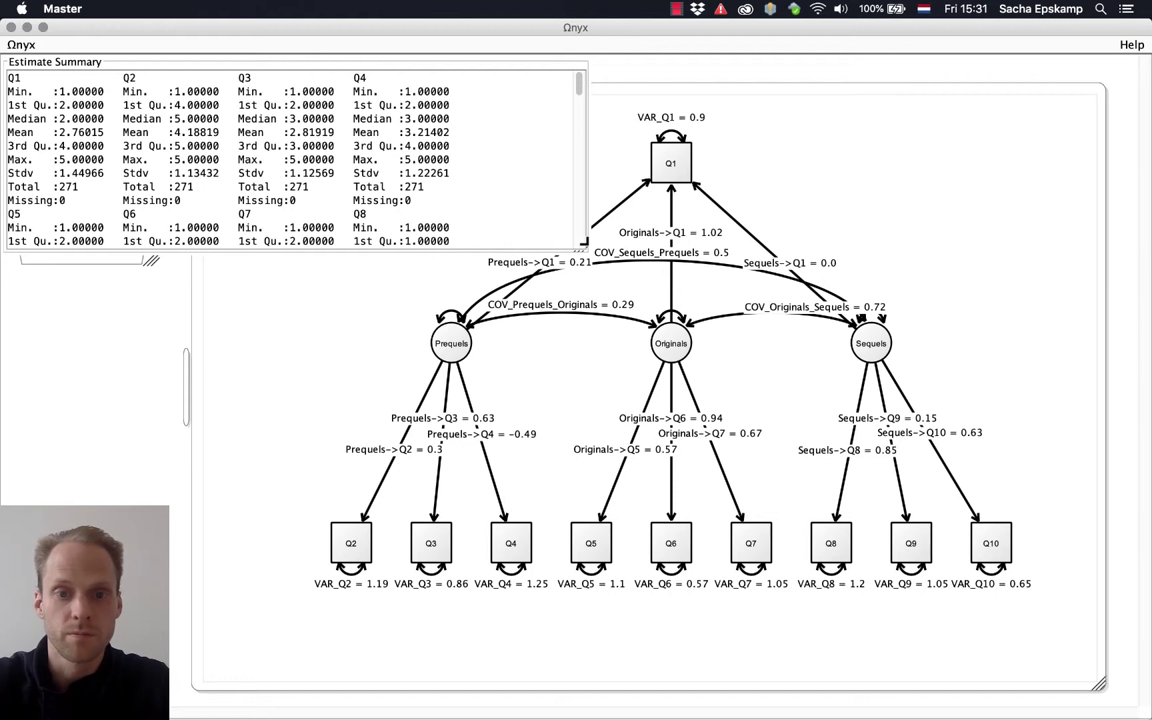
drag(583, 243, 769, 571)
drag(492, 66, 678, 104)
scroll(535, 204, down, 10)
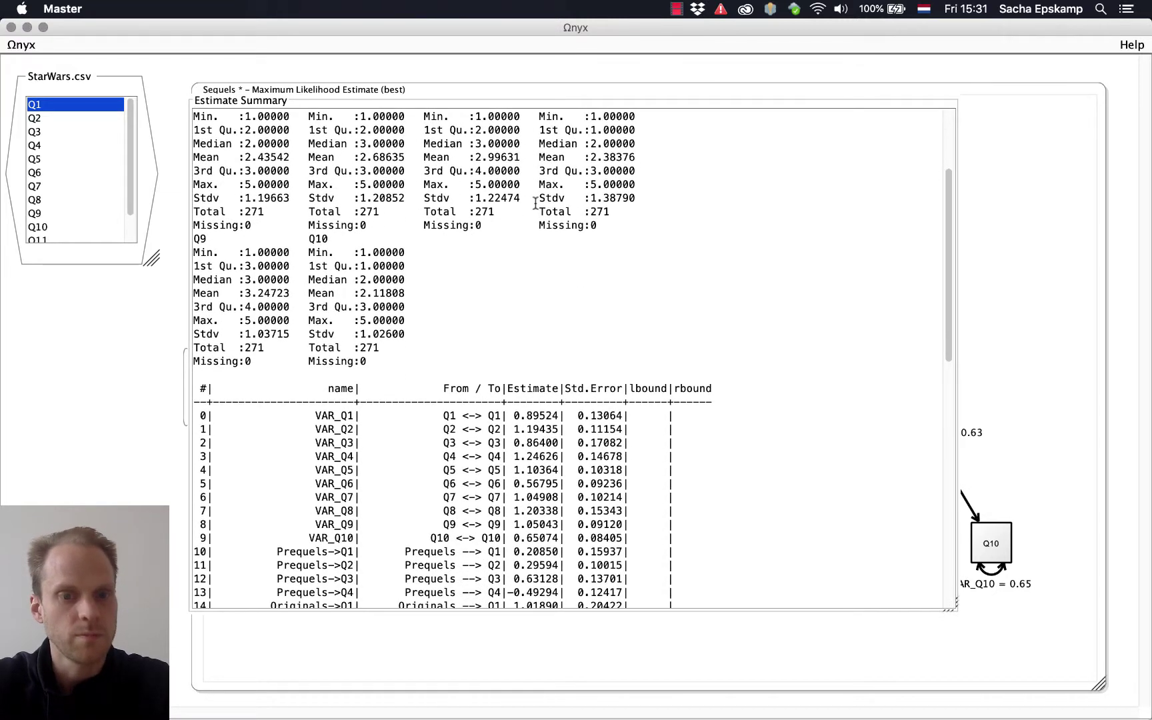
Examine the parameter estimates and fit statistics through the end of the estimate summary, and return to the diagram
scroll(535, 204, down, 8)
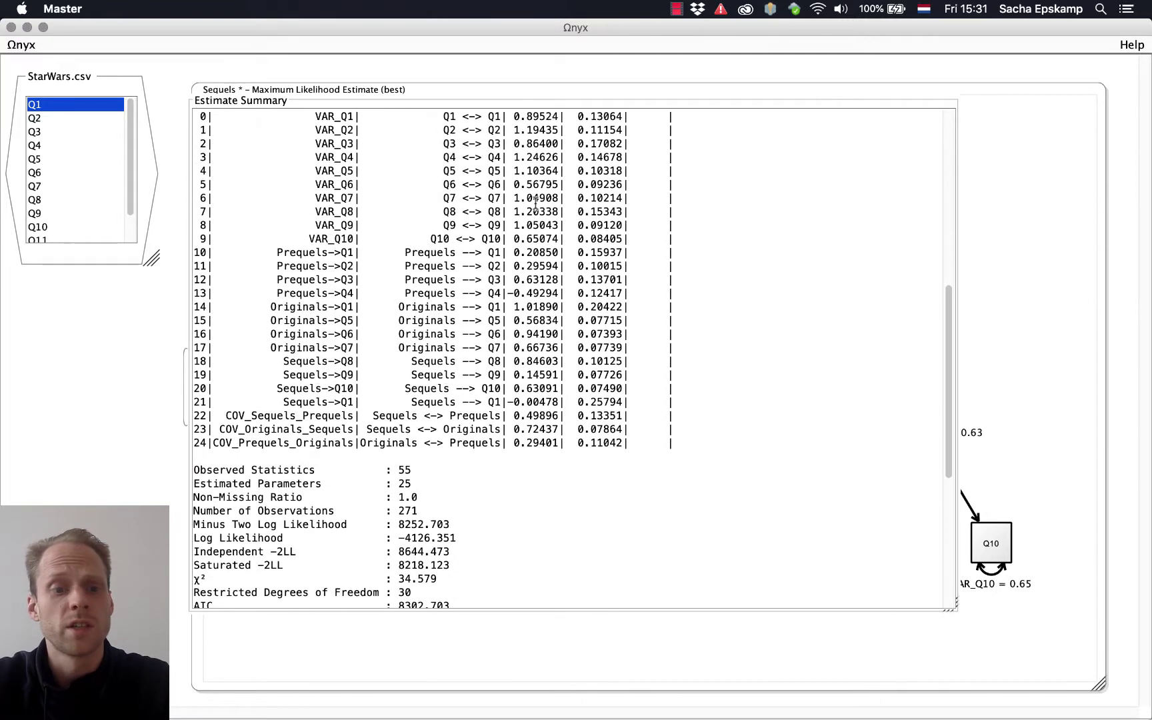
scroll(535, 204, down, 5)
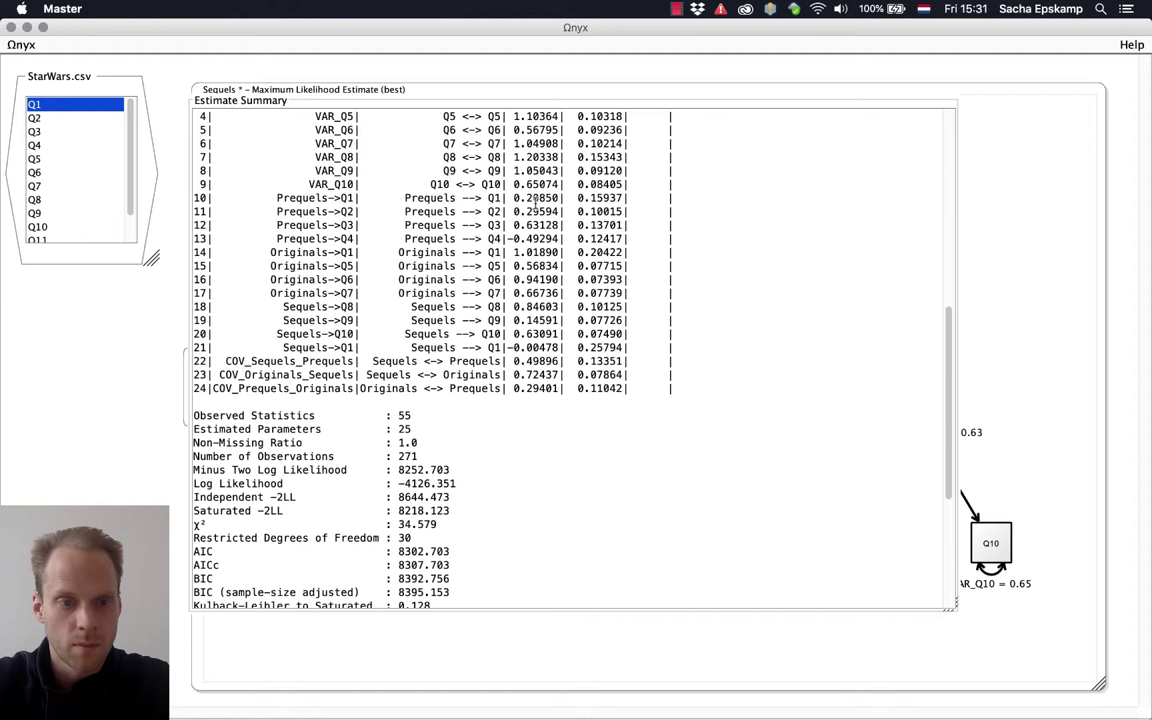
scroll(535, 203, down, 2)
scroll(535, 203, down, 3)
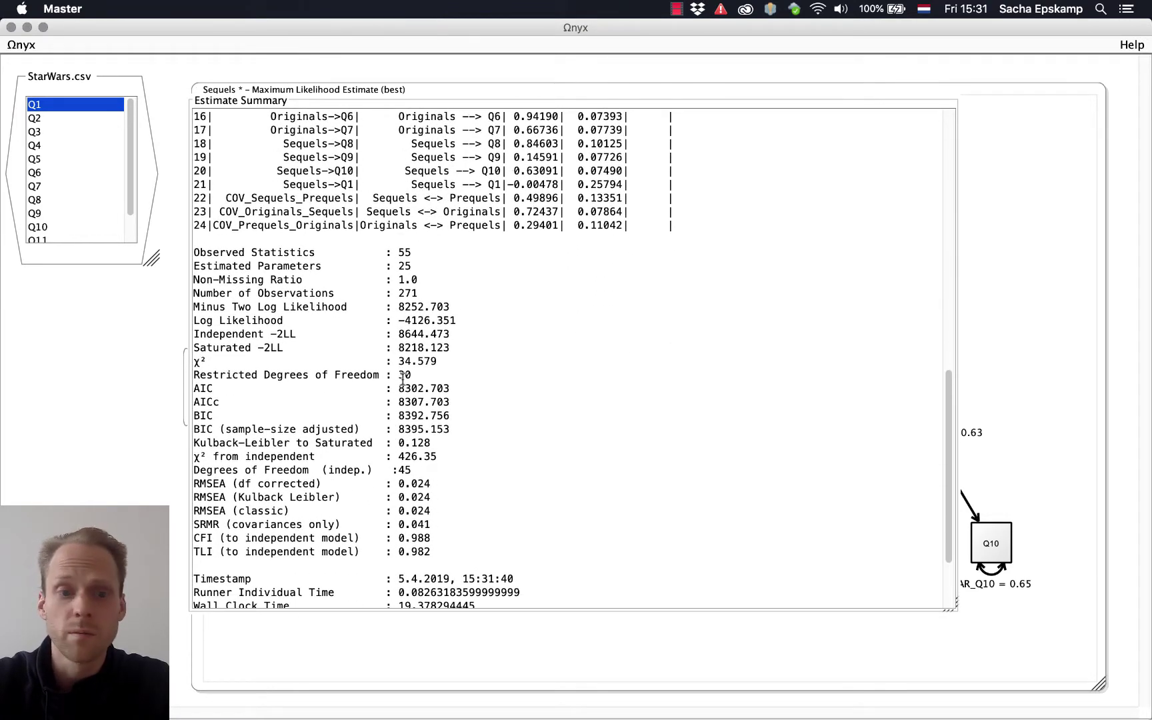
scroll(403, 379, down, 1)
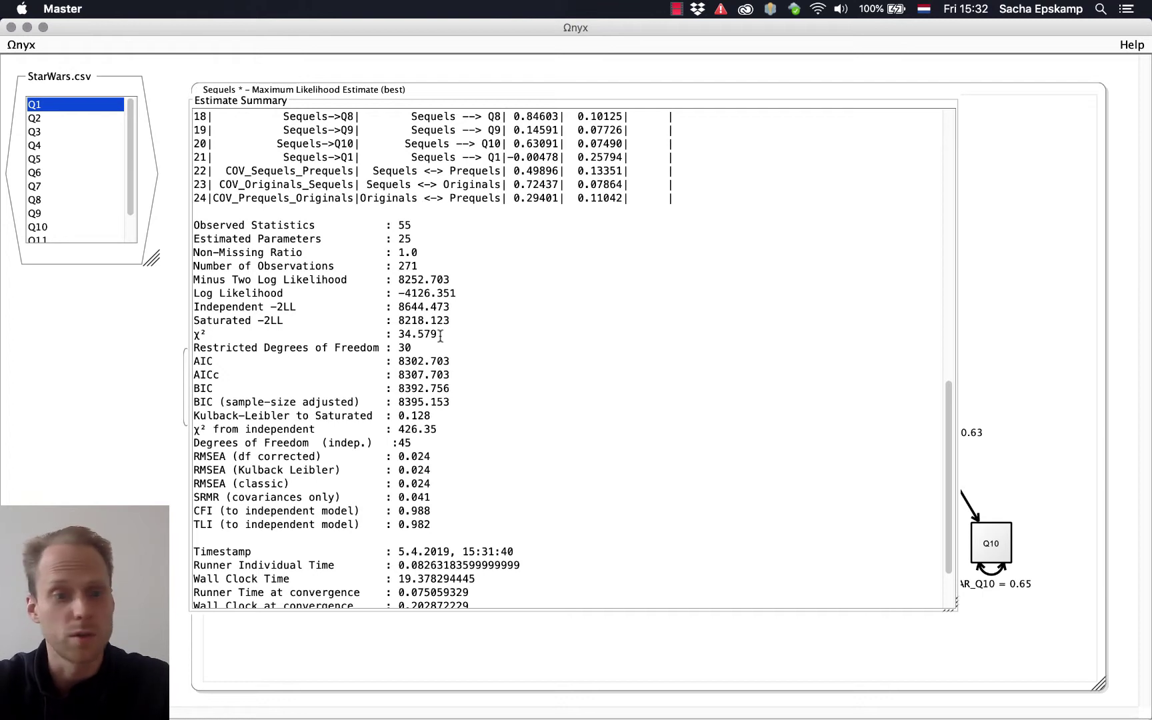
scroll(440, 335, down, 3)
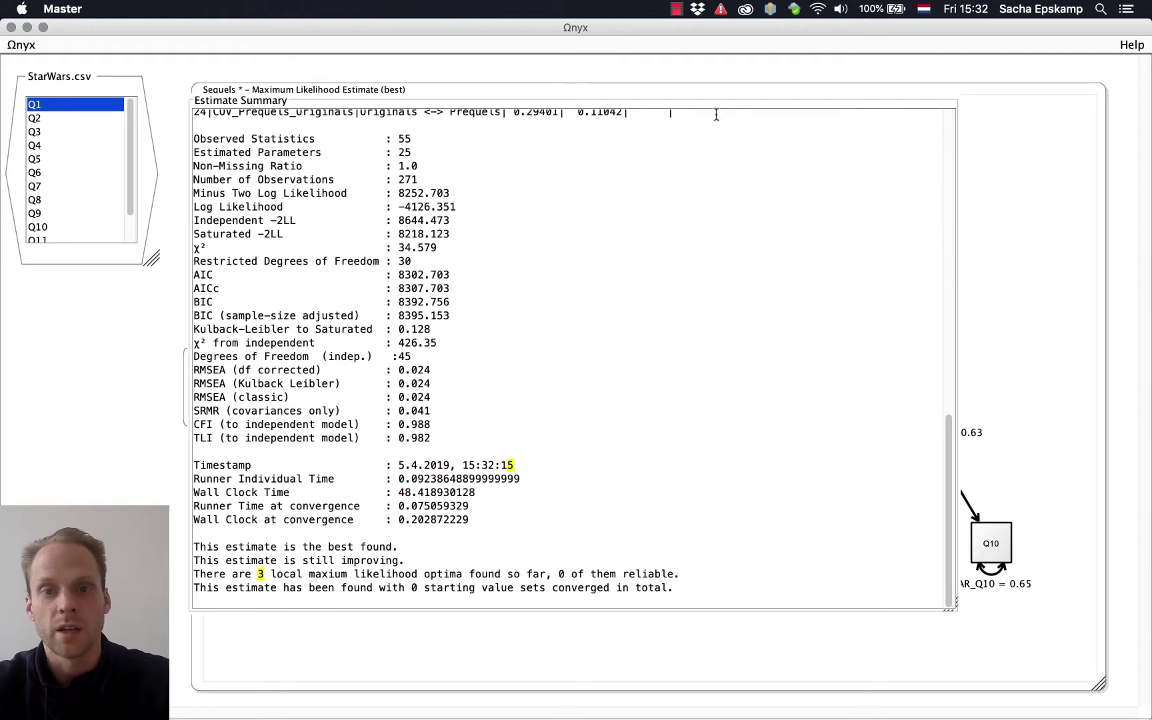
click(1045, 191)
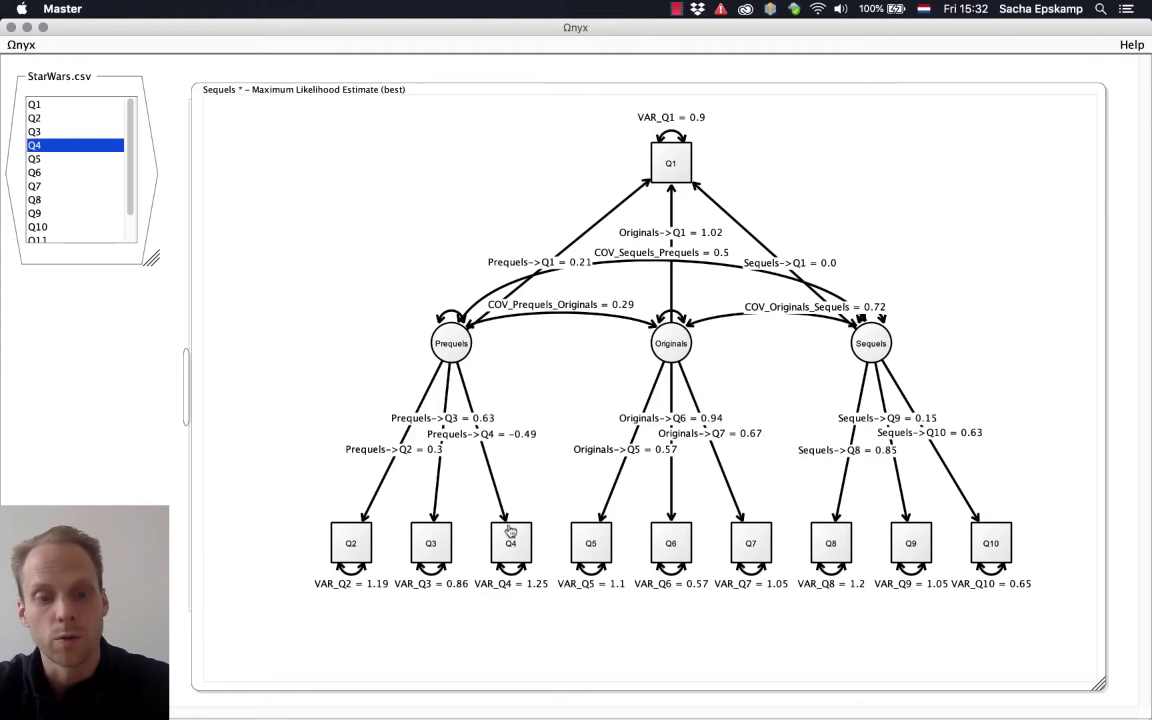
Add a free residual covariance path between Q4 and Q10, curved below the row of indicators
drag(510, 539, 991, 546)
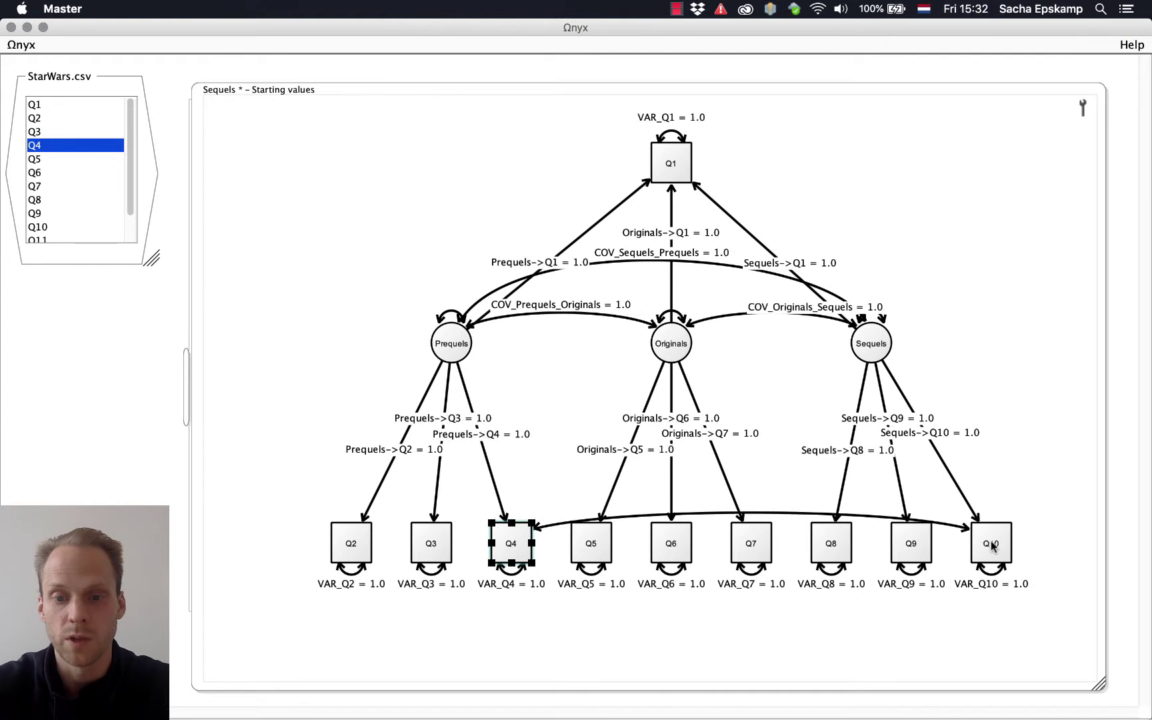
click(798, 517)
drag(976, 502, 958, 663)
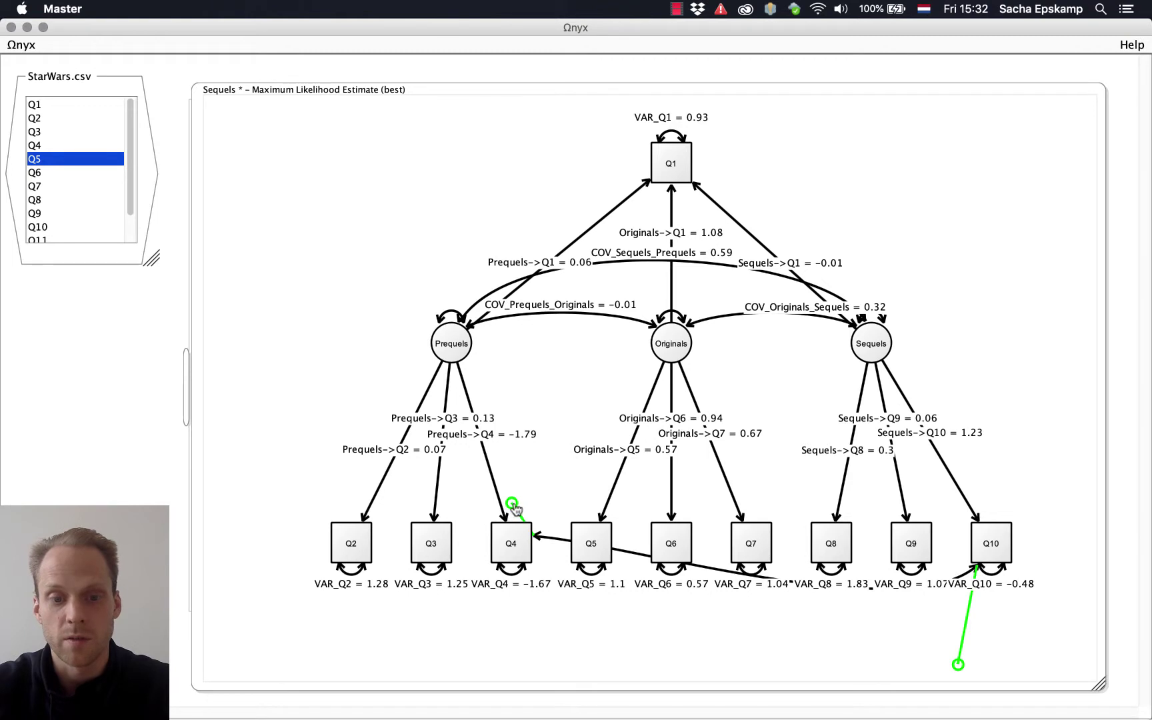
drag(513, 508, 505, 645)
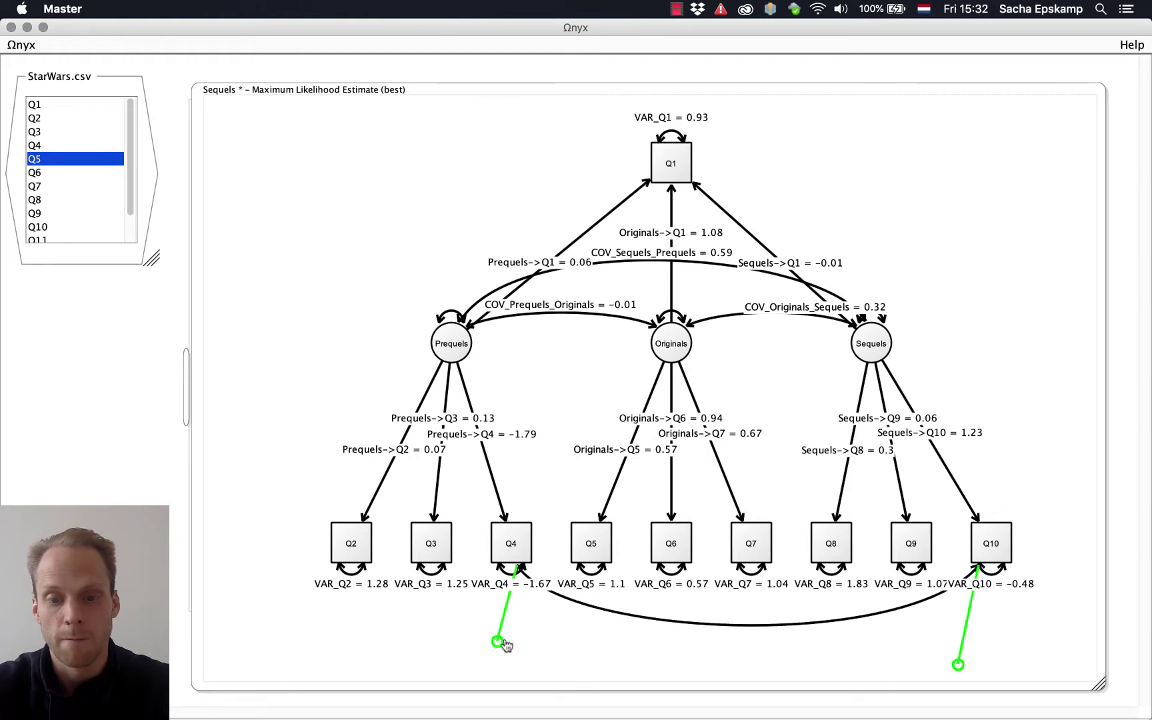
click(609, 641)
right_click(663, 618)
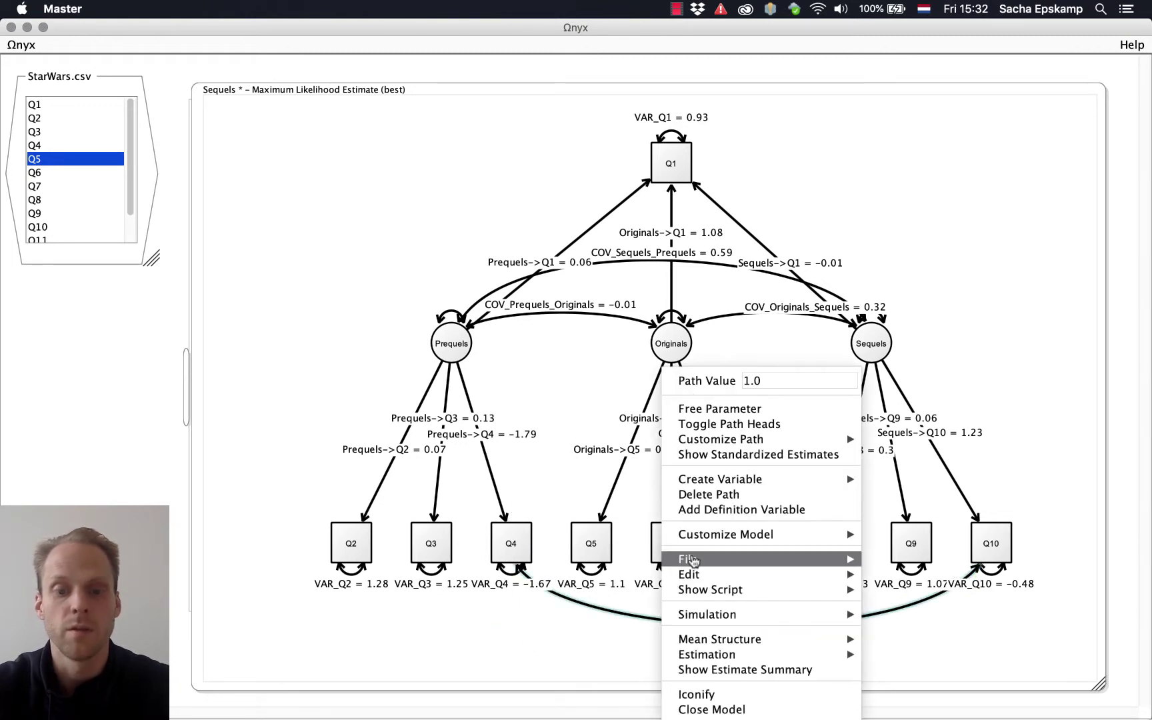
click(720, 408)
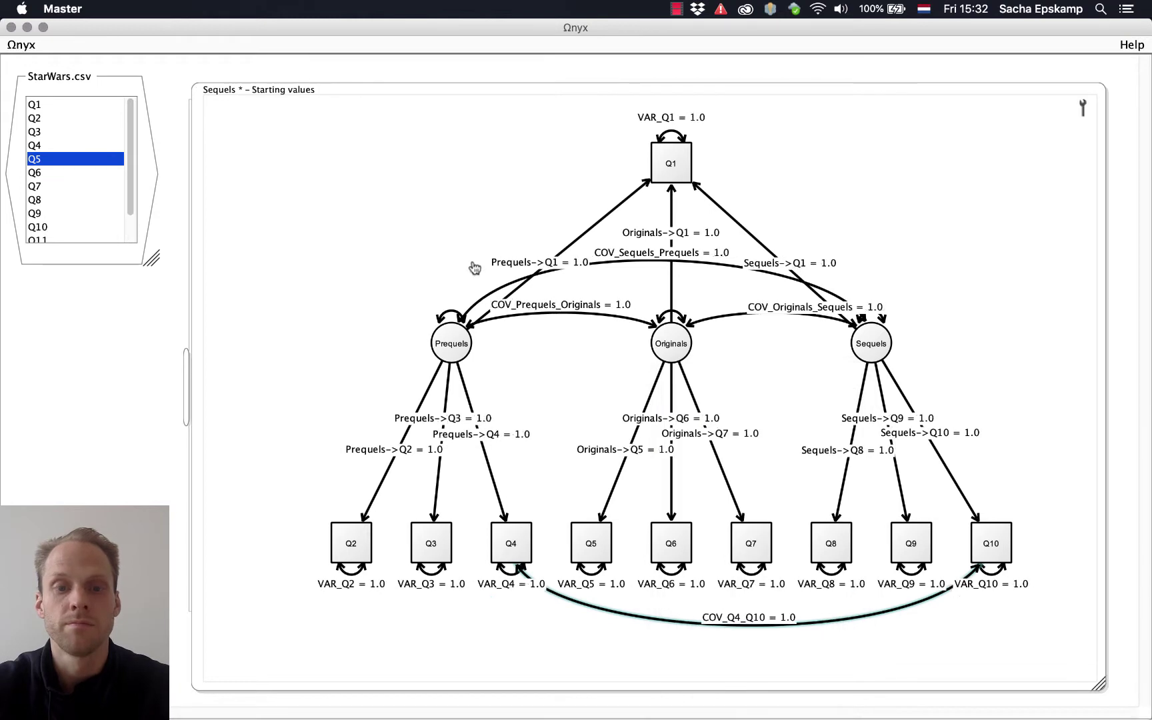
Show the estimate summary of the model with the Q4–Q10 covariance, enlarge it and examine its fit statistics
right_click(395, 198)
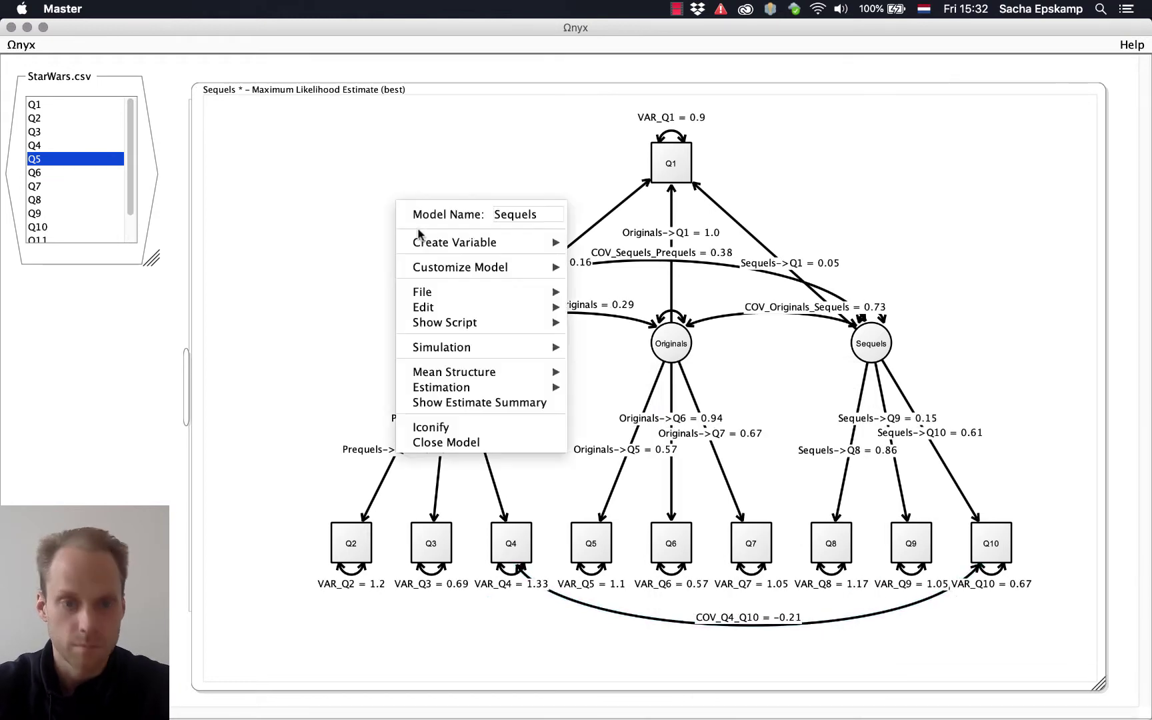
click(448, 402)
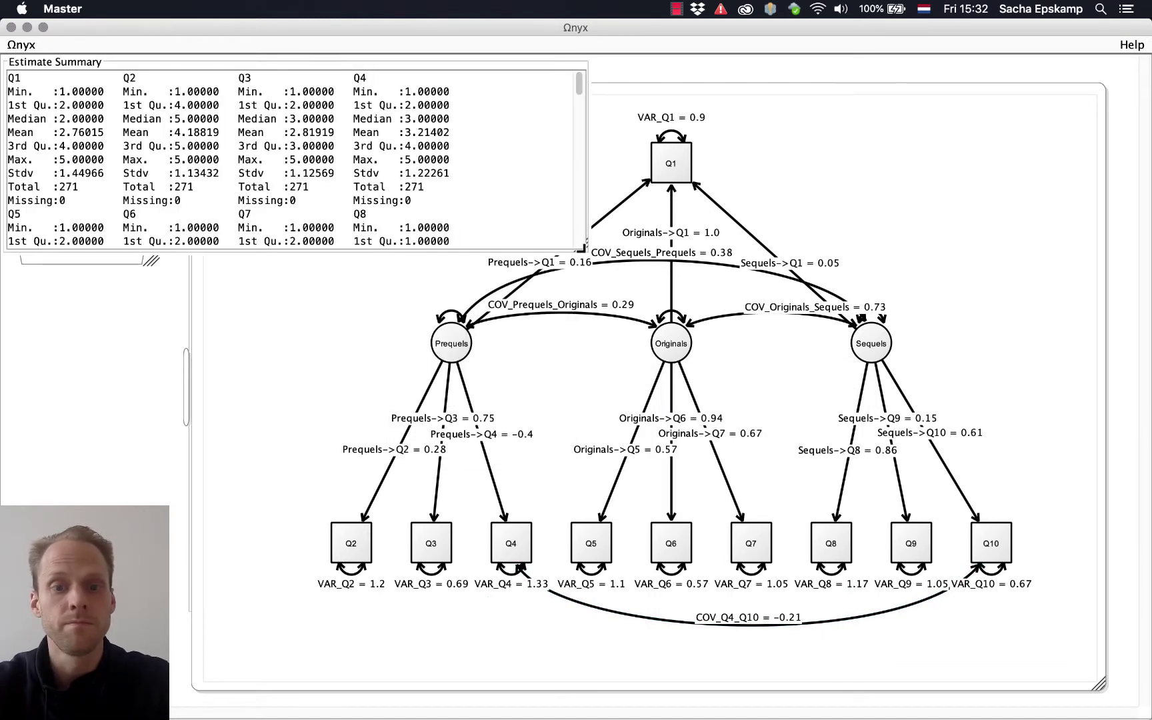
drag(583, 248, 855, 604)
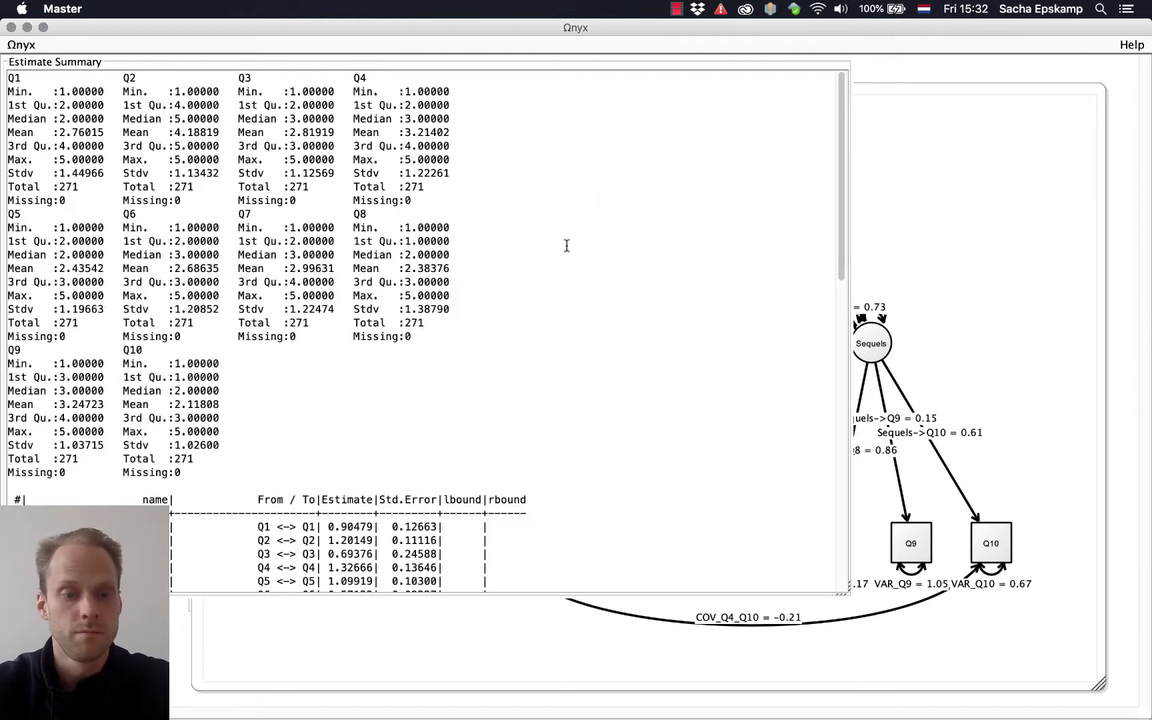
scroll(566, 246, down, 15)
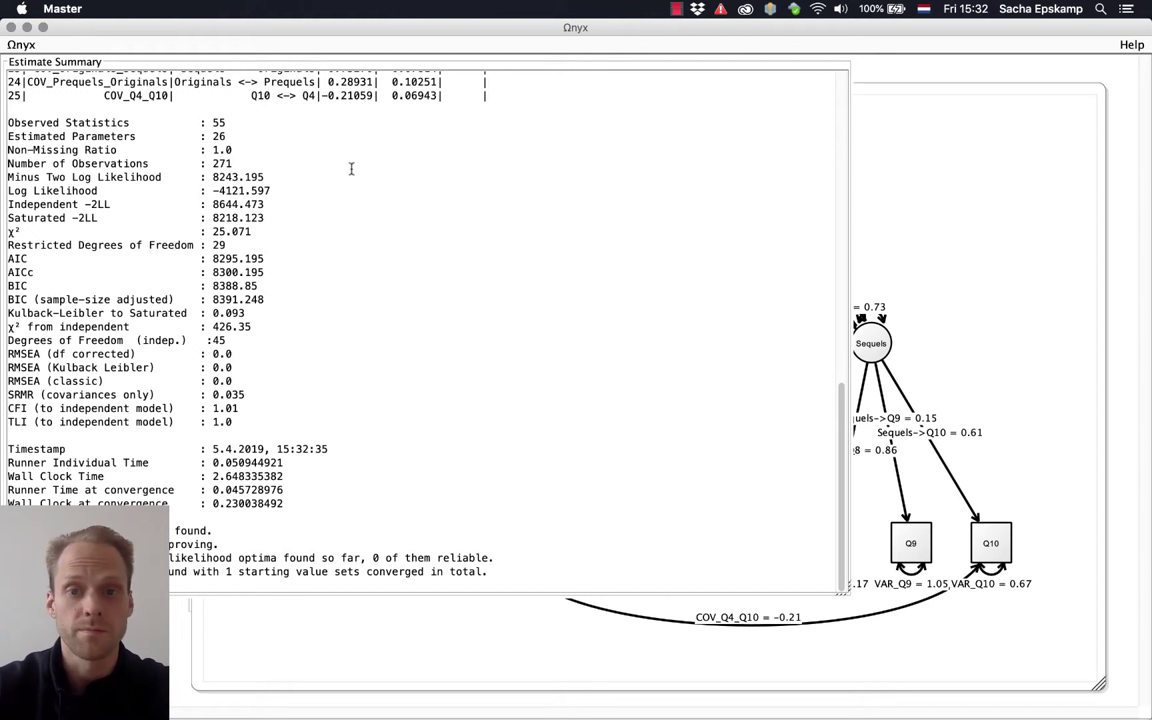
Bring the model diagram to the front of the estimate summary and apply the Retro Orange diagram style to it
click(931, 232)
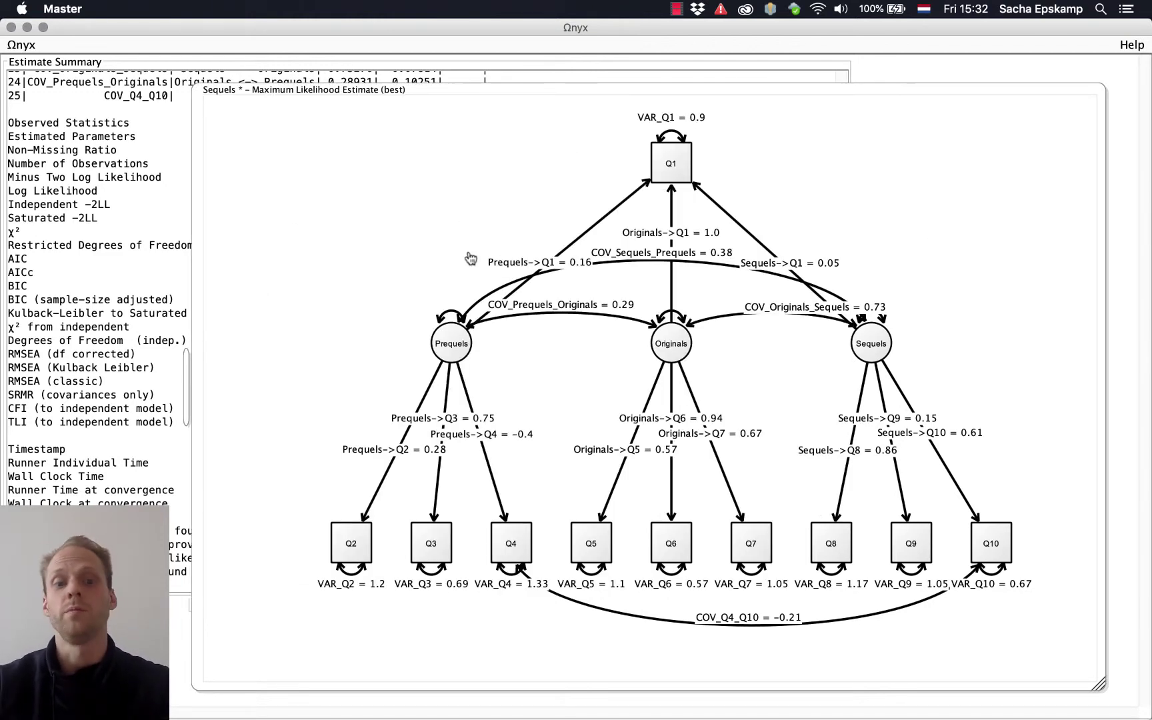
right_click(372, 201)
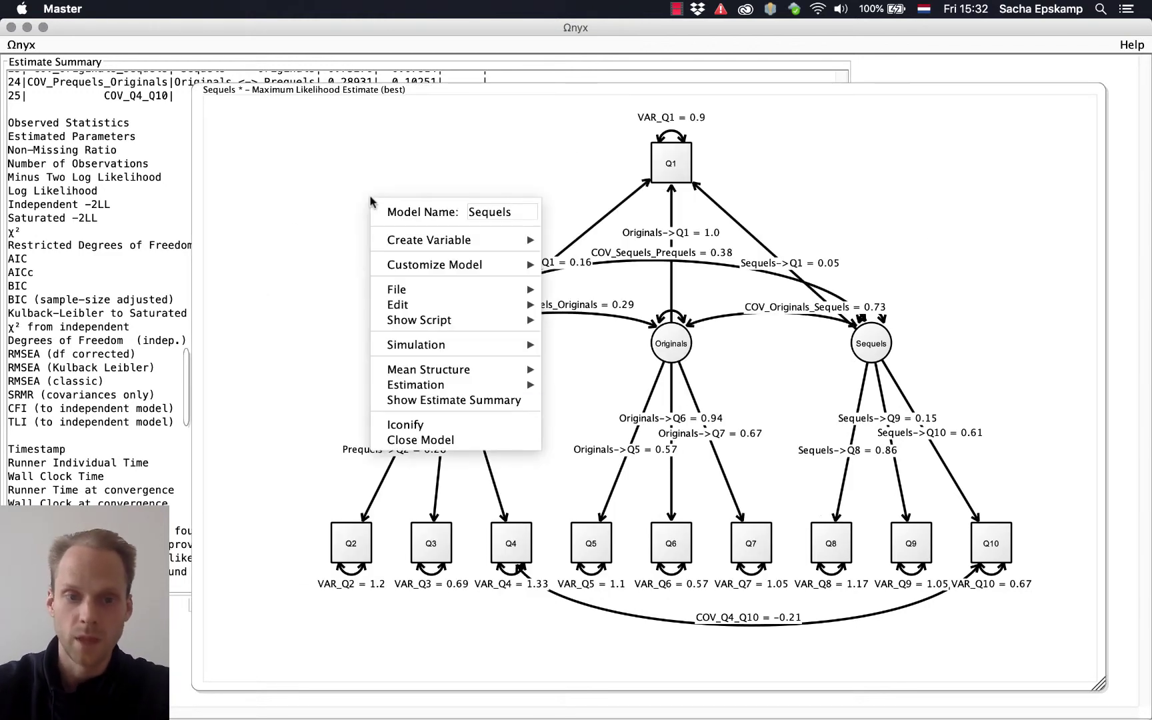
mouse_move(430, 263)
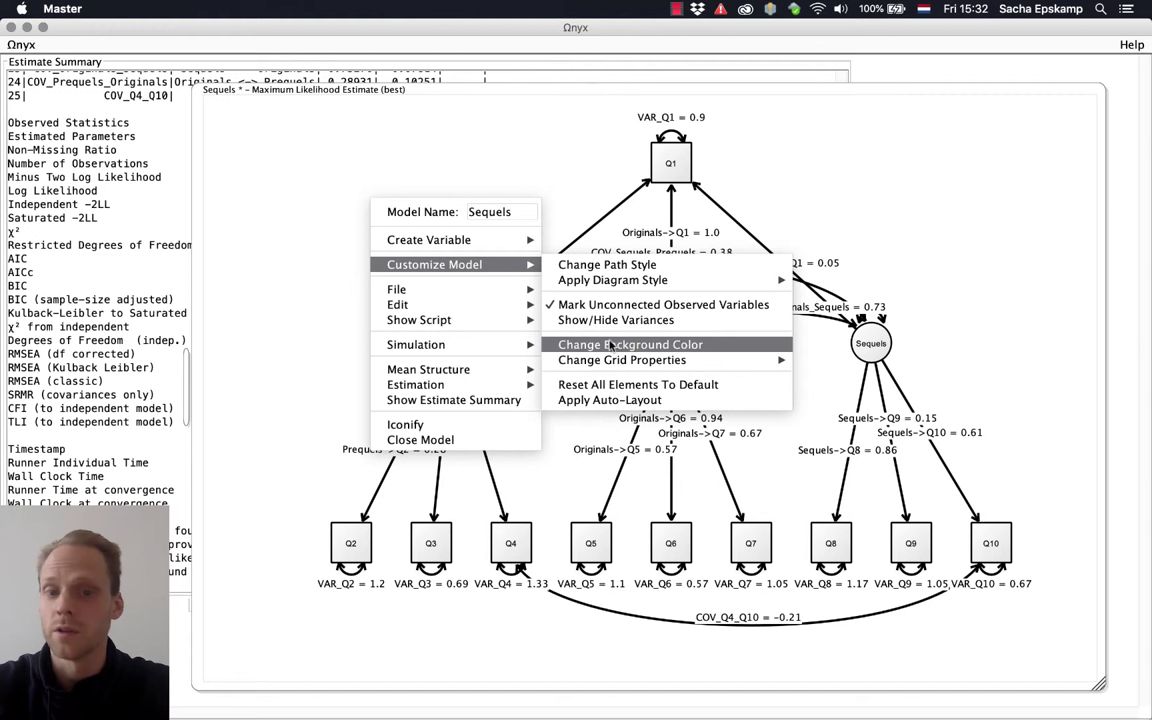
mouse_move(633, 280)
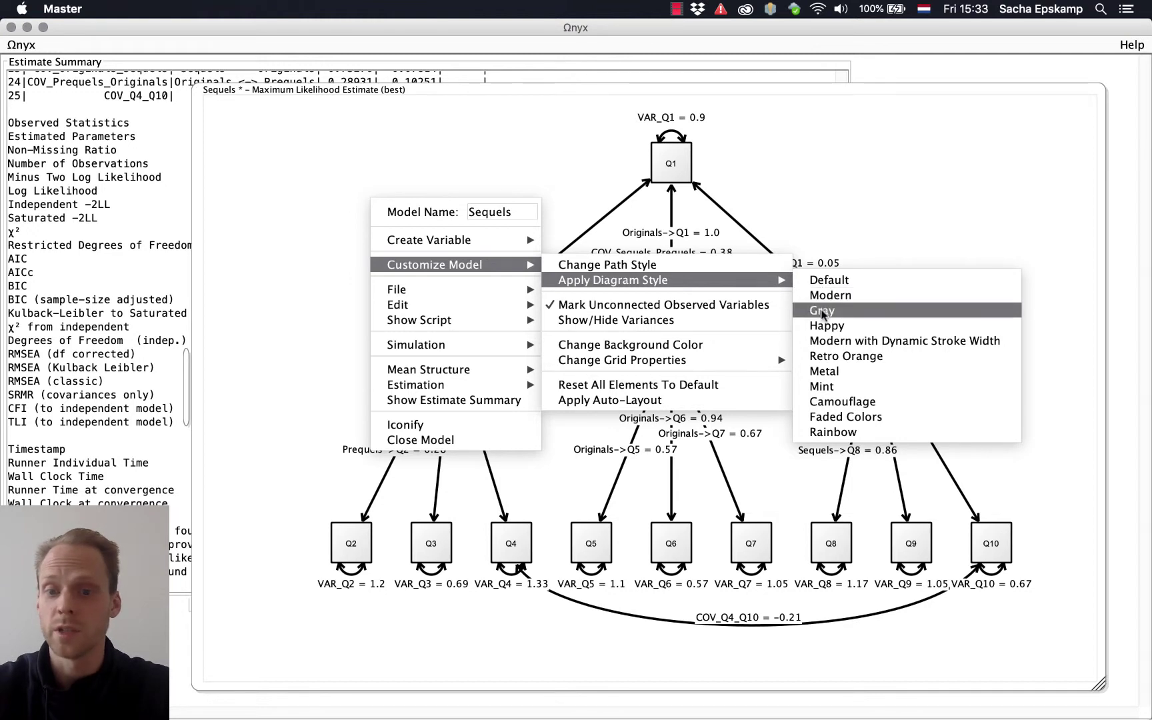
click(826, 356)
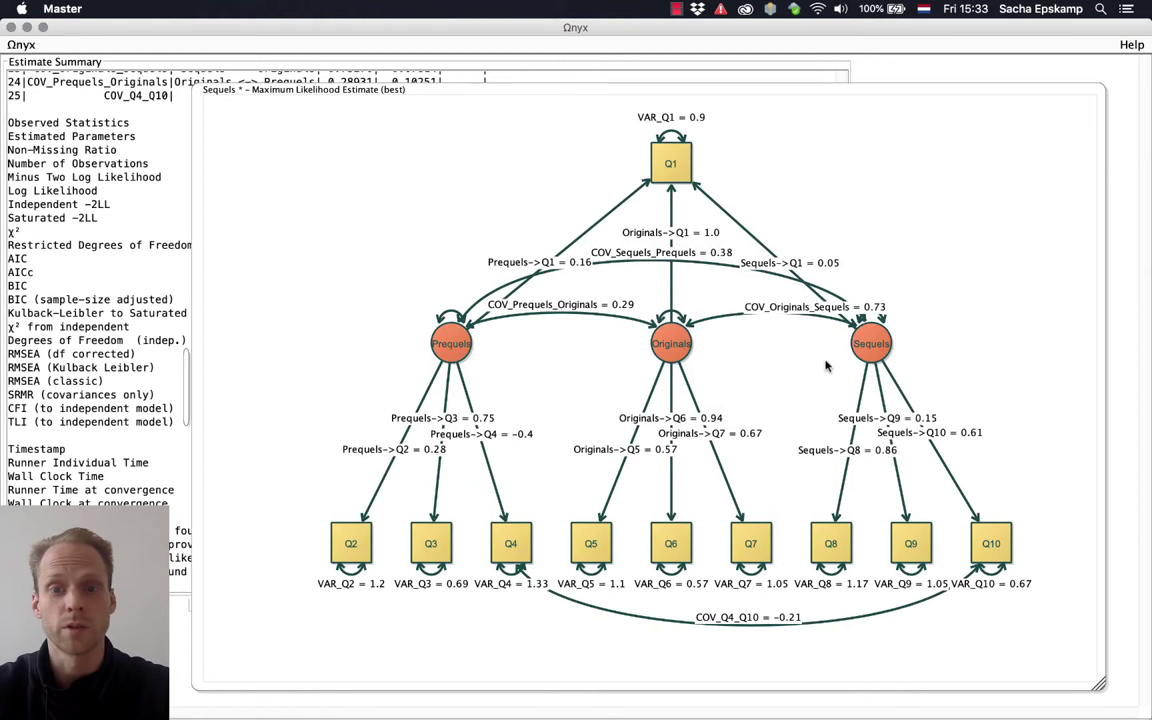
Apply the Metal diagram style to the Sequels model diagram
right_click(856, 194)
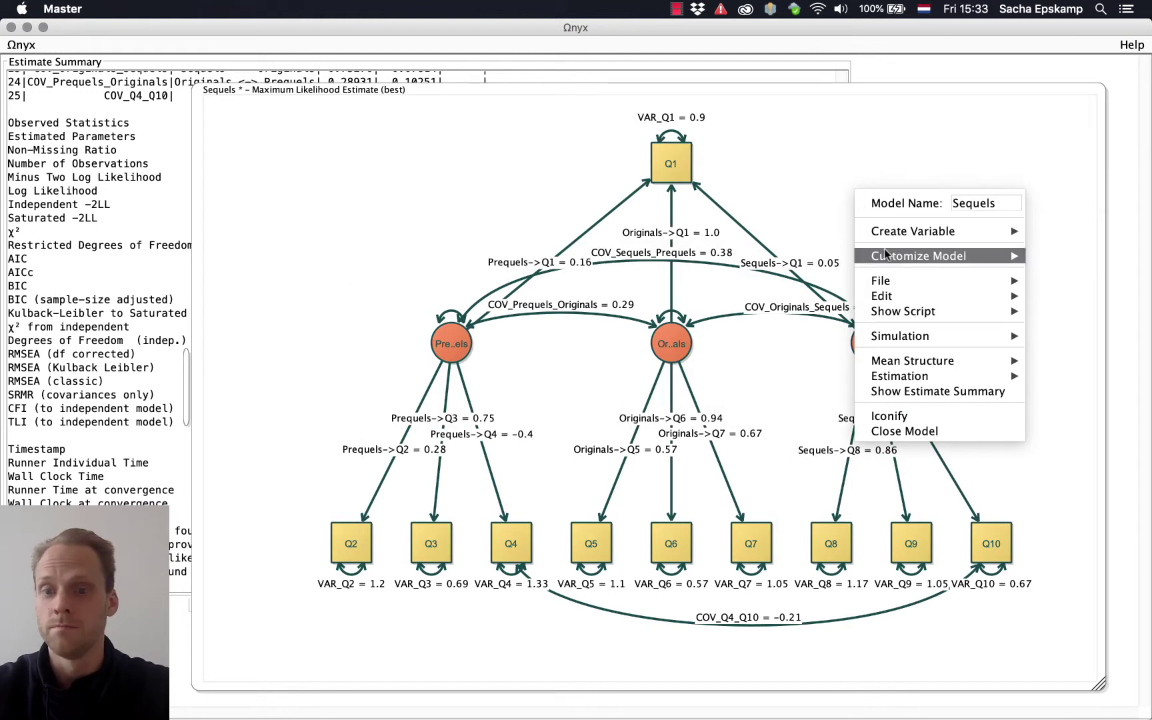
mouse_move(884, 252)
mouse_move(904, 313)
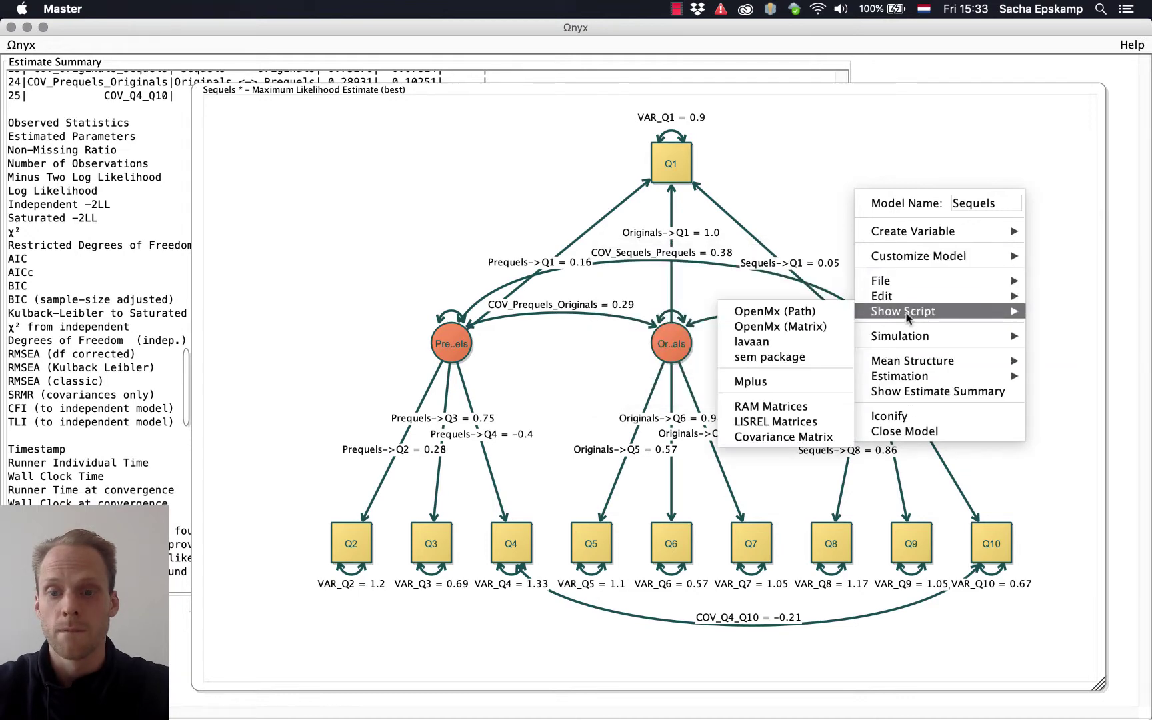
mouse_move(830, 272)
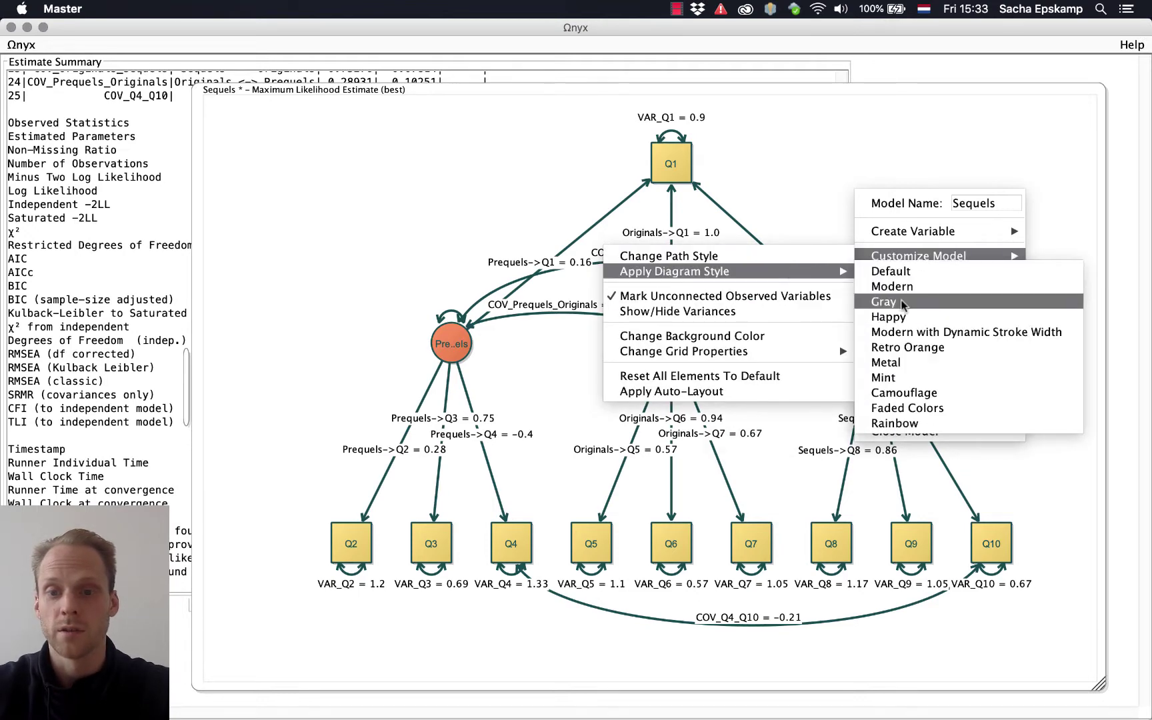
click(903, 361)
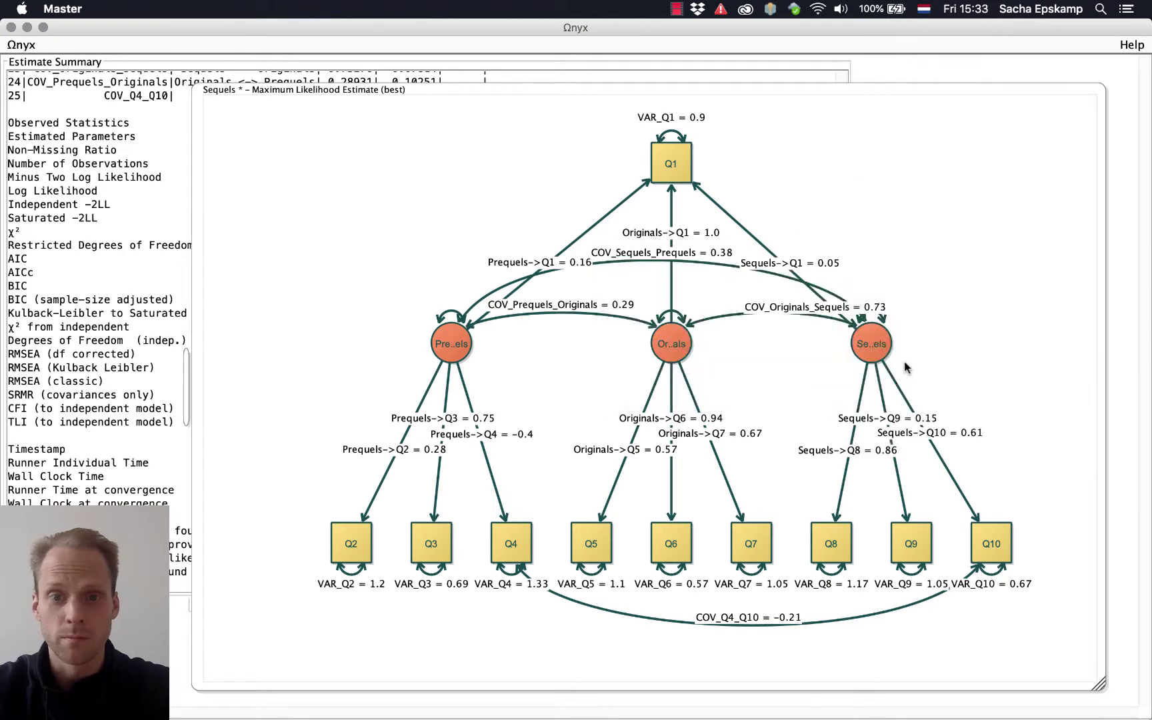